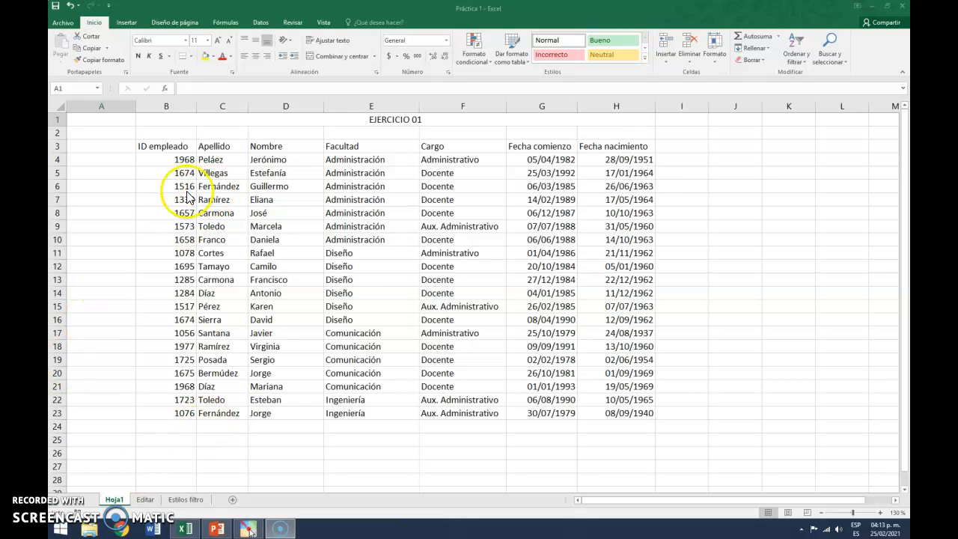
# Set the font of header cell B3 "ID empleado" to Arial Black and reduce its size to 9
pyautogui.click(175, 145)
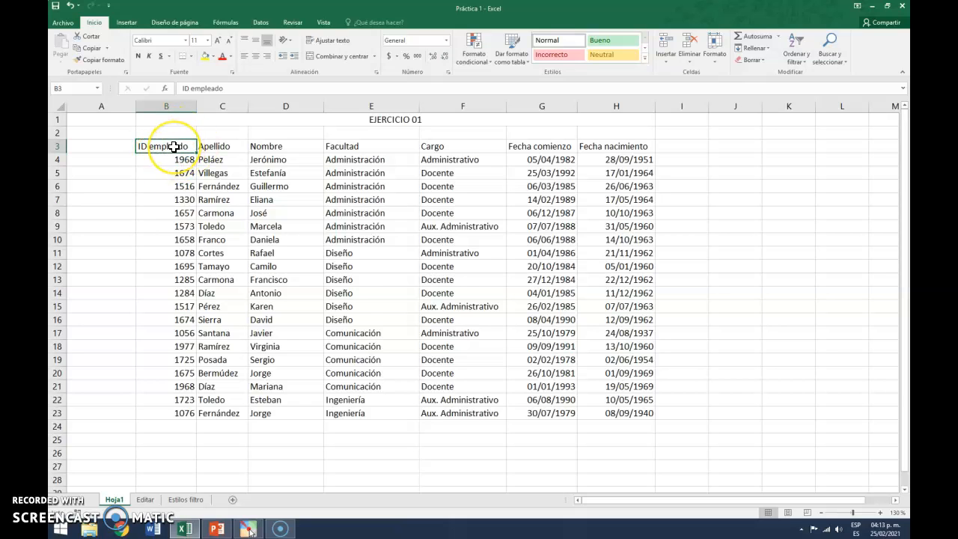
pyautogui.click(186, 40)
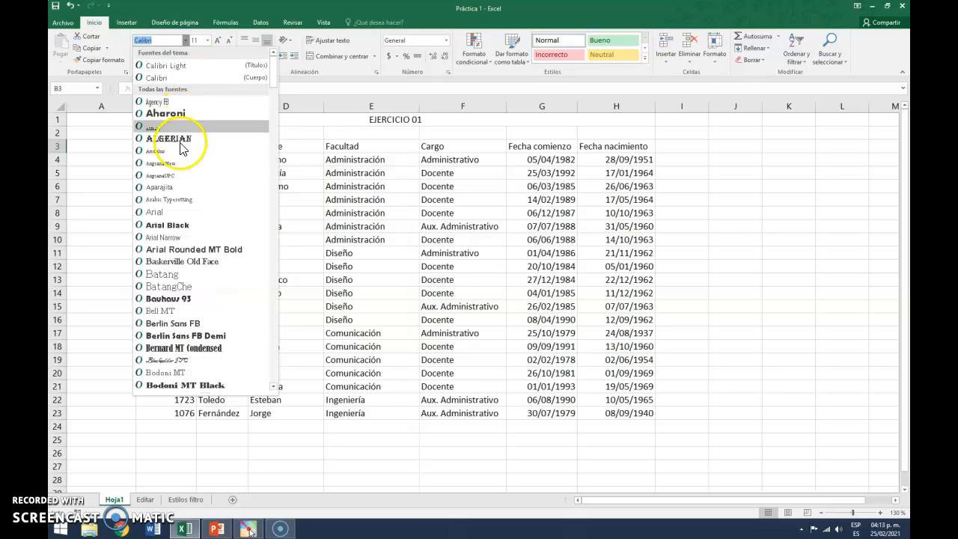
pyautogui.click(168, 224)
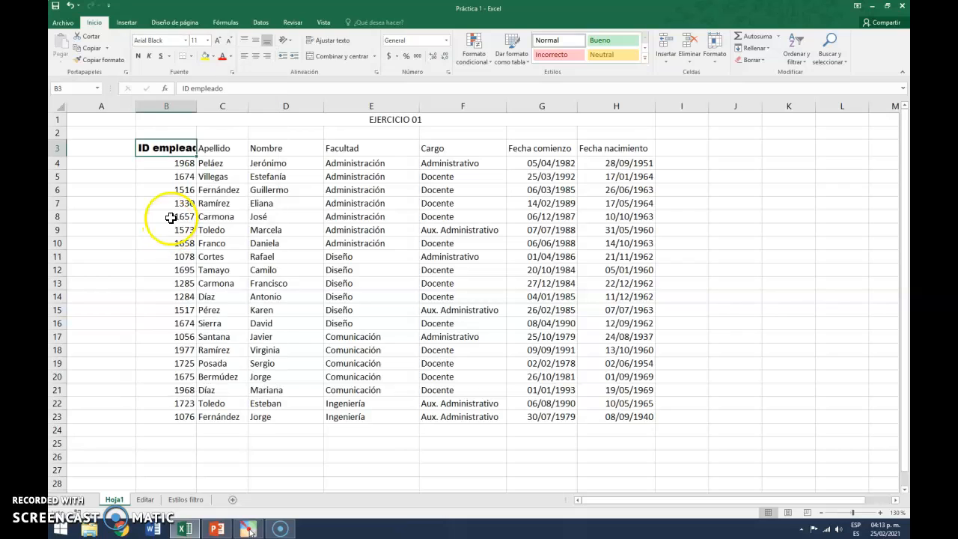
pyautogui.click(229, 41)
pyautogui.click(229, 41)
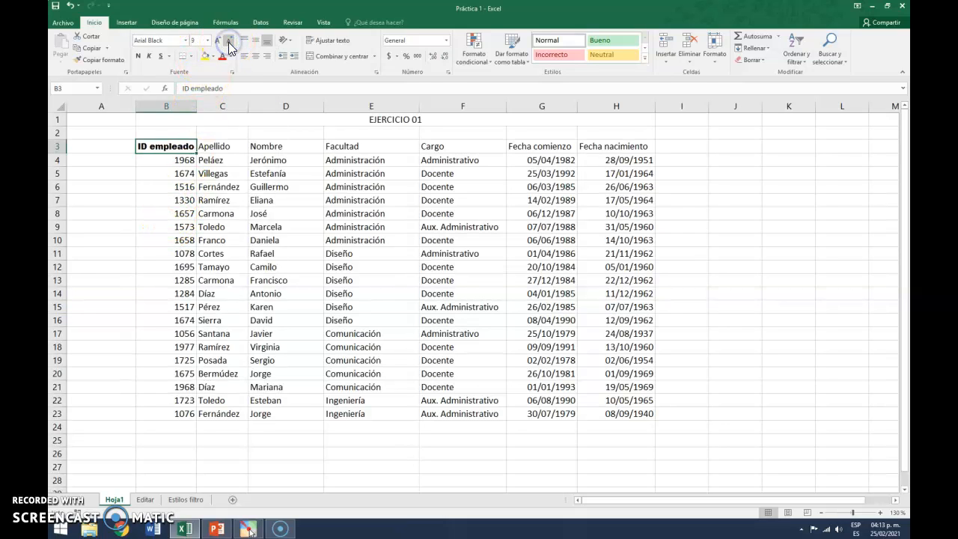
# Make the B3 header text bold and orange
pyautogui.click(138, 56)
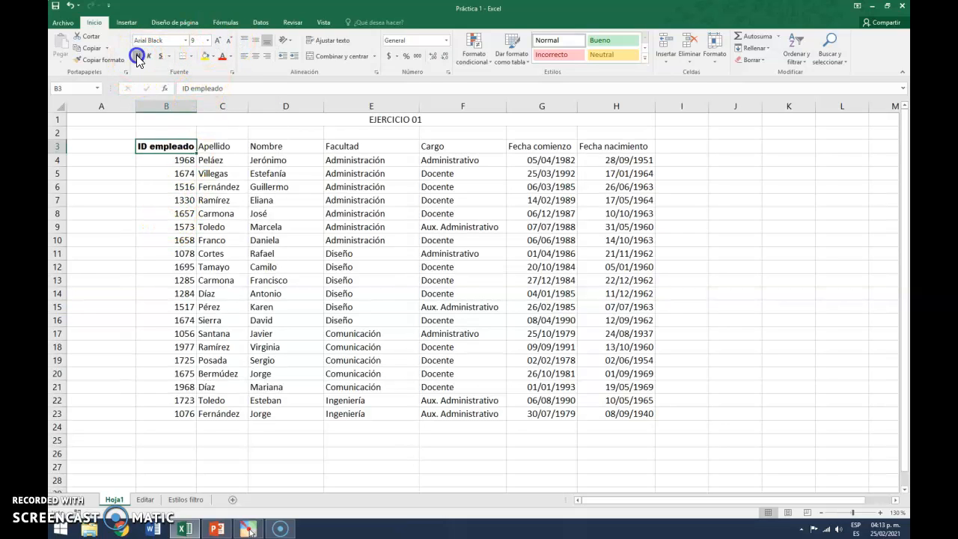
pyautogui.click(231, 56)
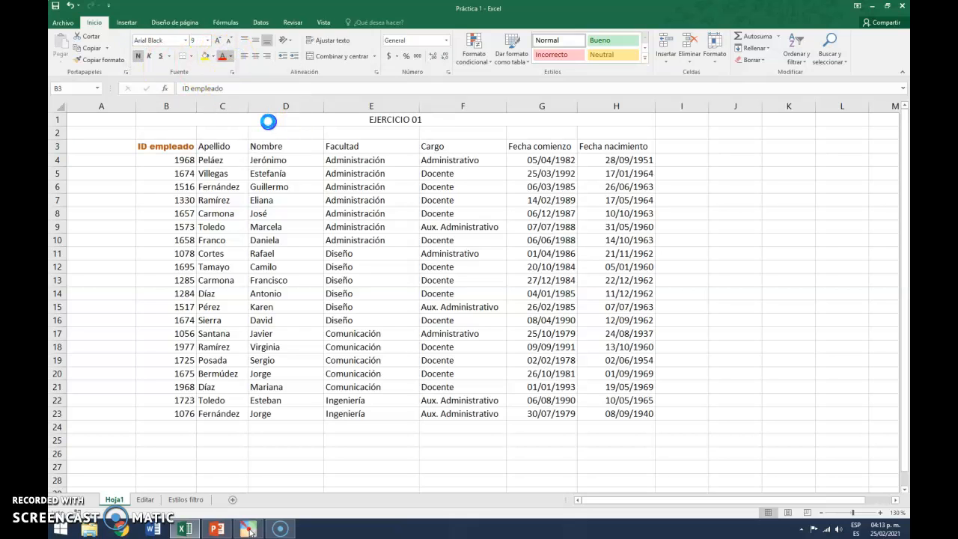
pyautogui.click(265, 122)
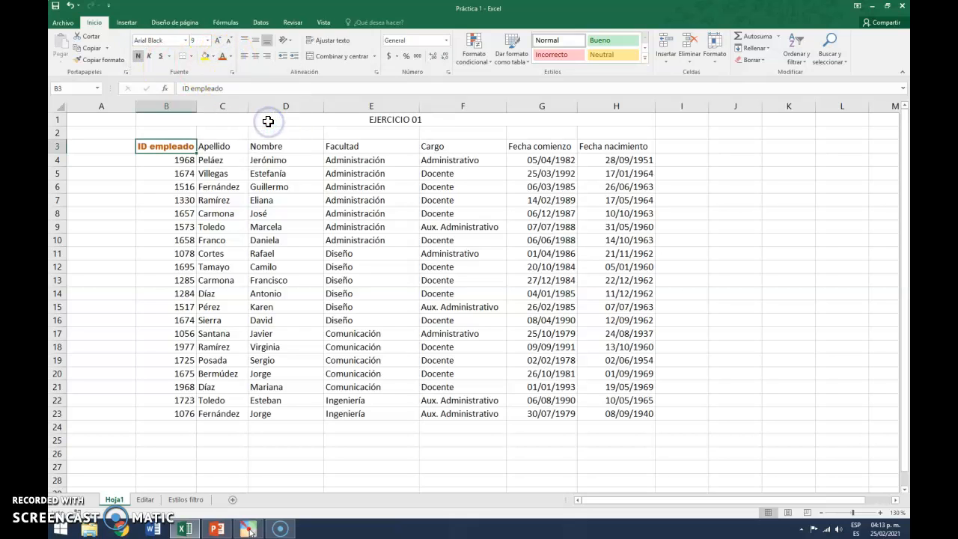
# Fill header cell B3 with green and give it a thick outside border
pyautogui.click(214, 58)
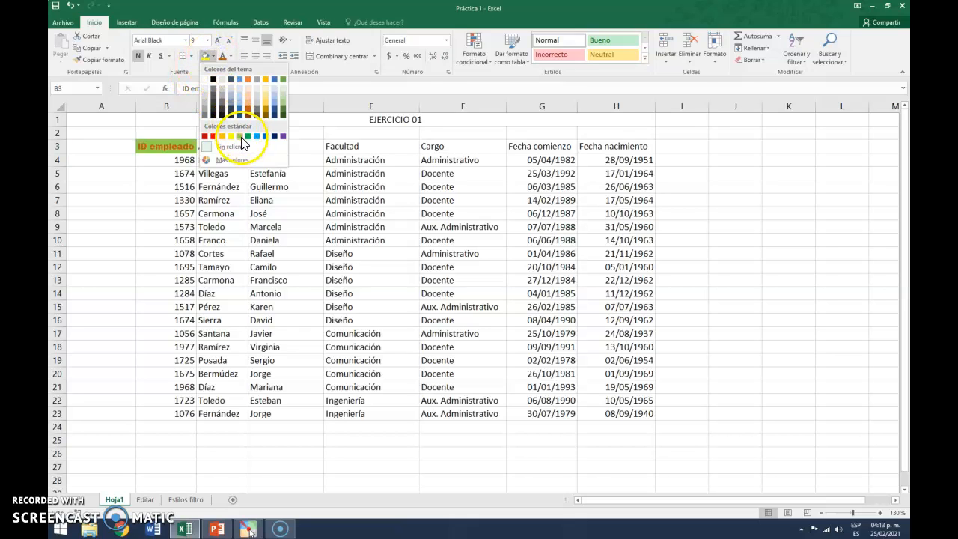
pyautogui.click(240, 137)
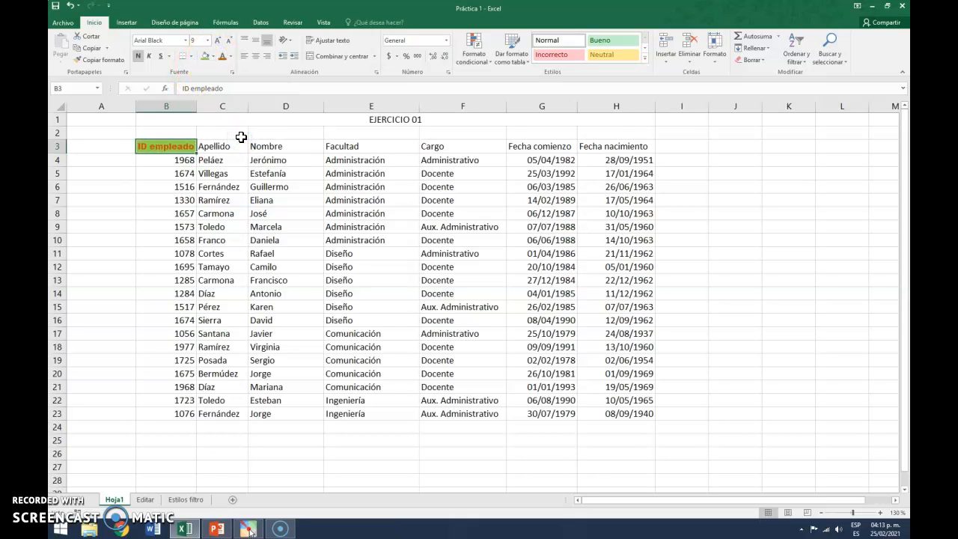
pyautogui.click(192, 58)
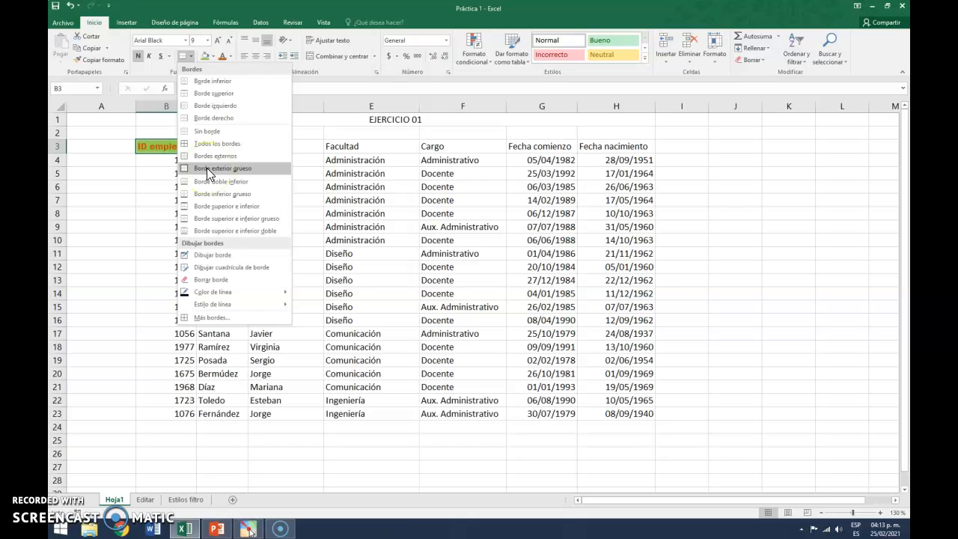
pyautogui.click(208, 173)
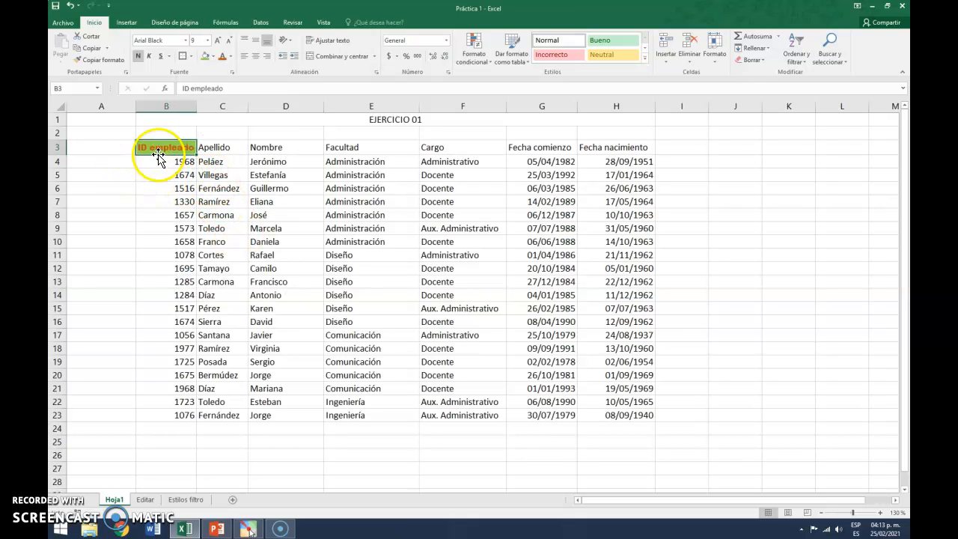
pyautogui.click(175, 173)
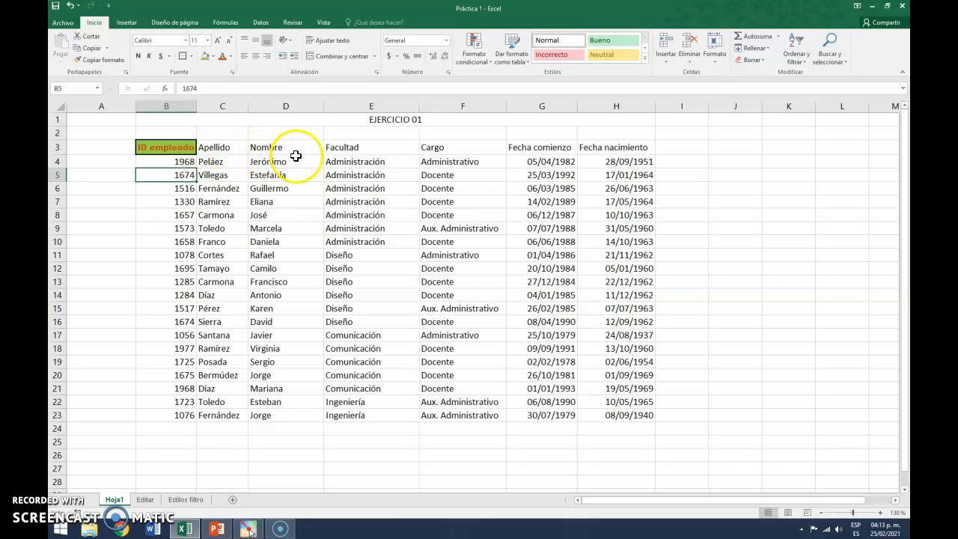
pyautogui.click(176, 149)
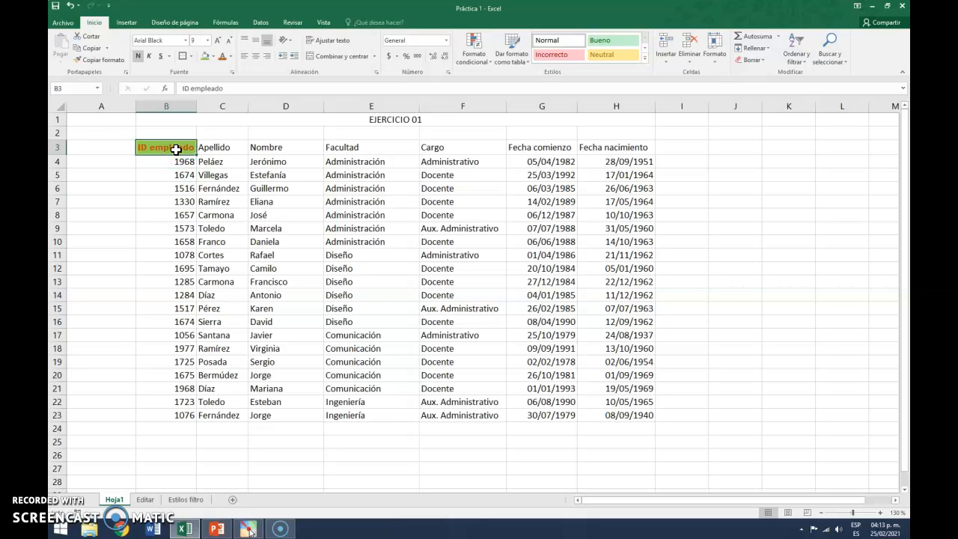
pyautogui.click(249, 528)
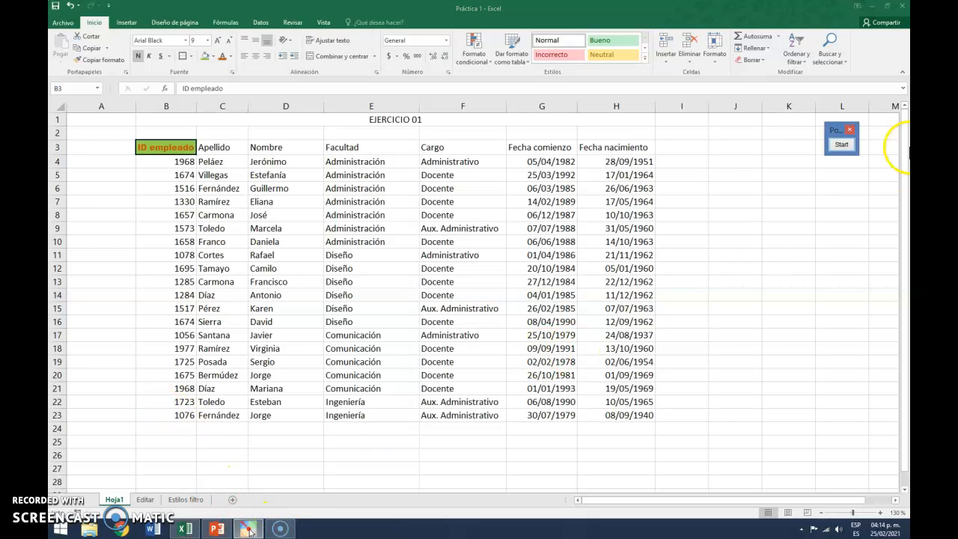
pyautogui.click(842, 144)
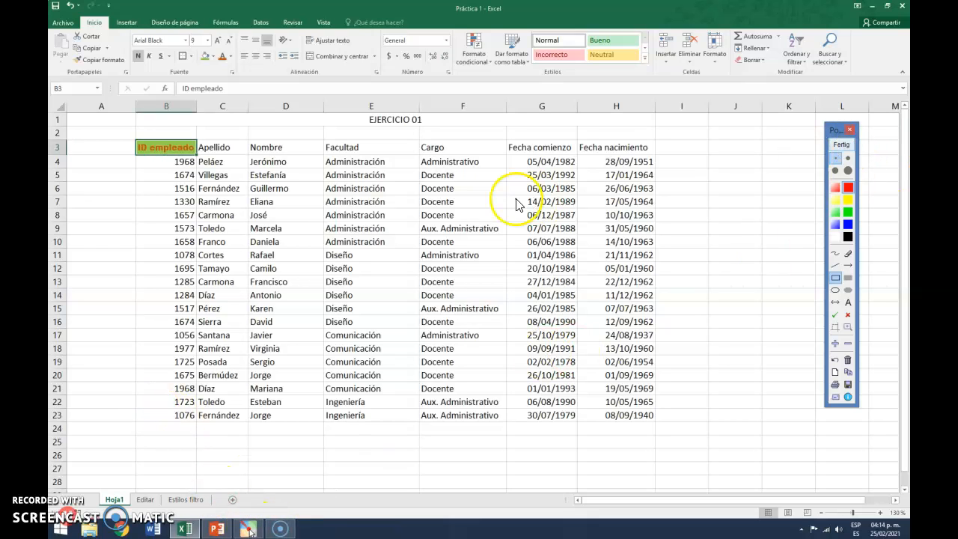
pyautogui.moveTo(69, 54)
pyautogui.mouseDown()
pyautogui.moveTo(131, 75)
pyautogui.moveTo(128, 67)
pyautogui.mouseUp()
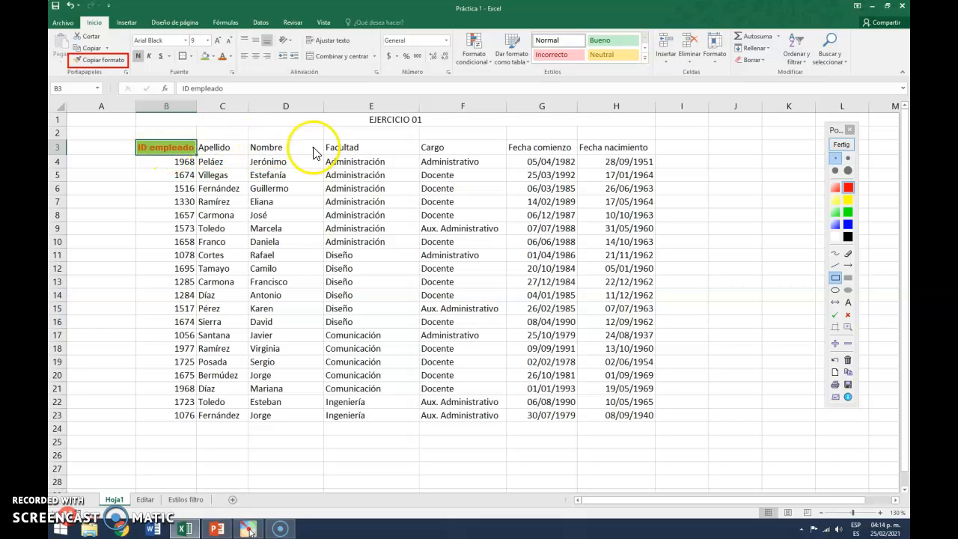
pyautogui.click(842, 144)
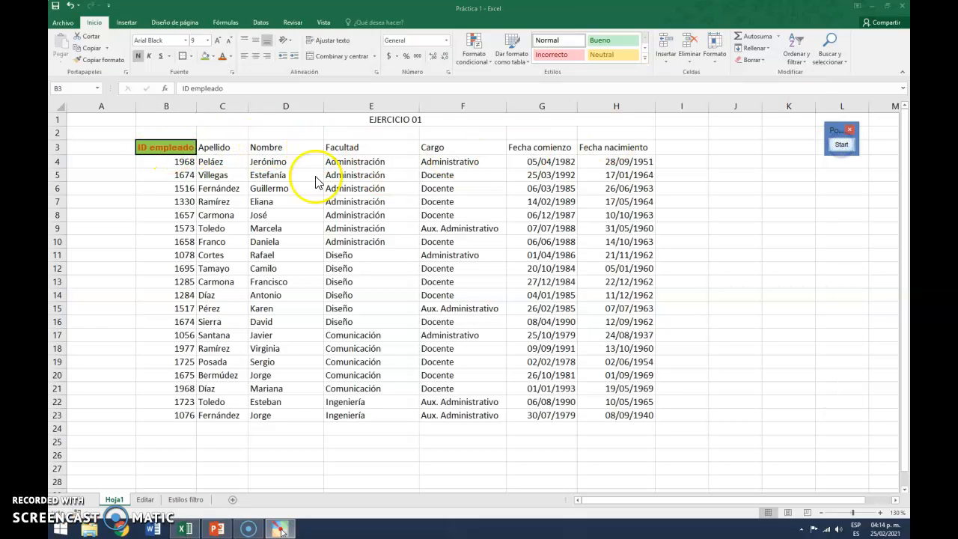
# Copy B3's formatting onto the remaining header cells C3:H3 with Format Painter
pyautogui.click(168, 154)
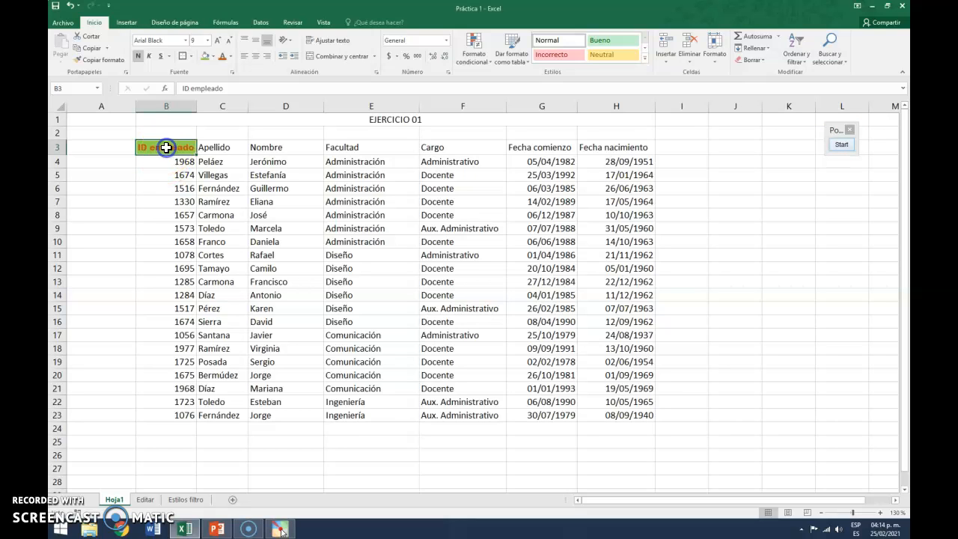
pyautogui.click(102, 63)
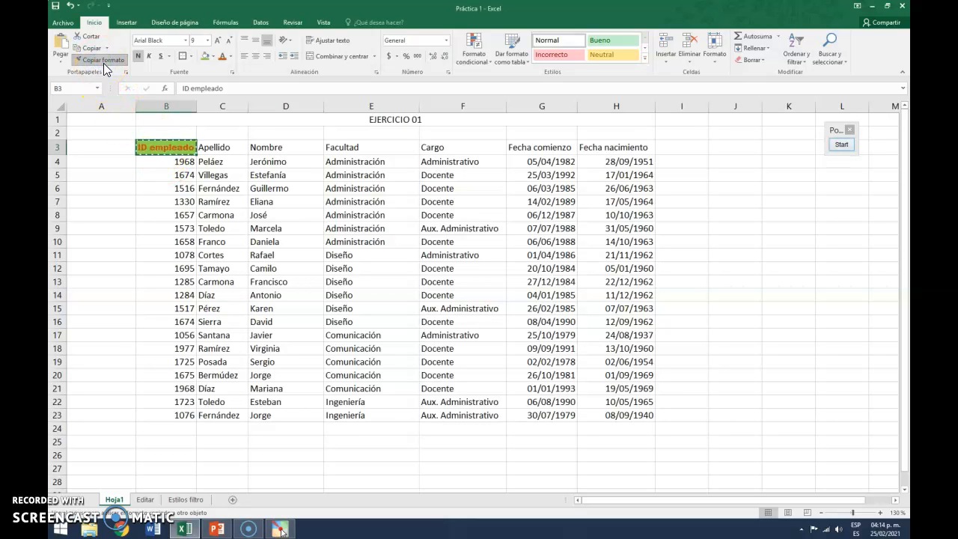
pyautogui.moveTo(225, 146)
pyautogui.mouseDown()
pyautogui.moveTo(609, 150)
pyautogui.moveTo(600, 150)
pyautogui.mouseUp()
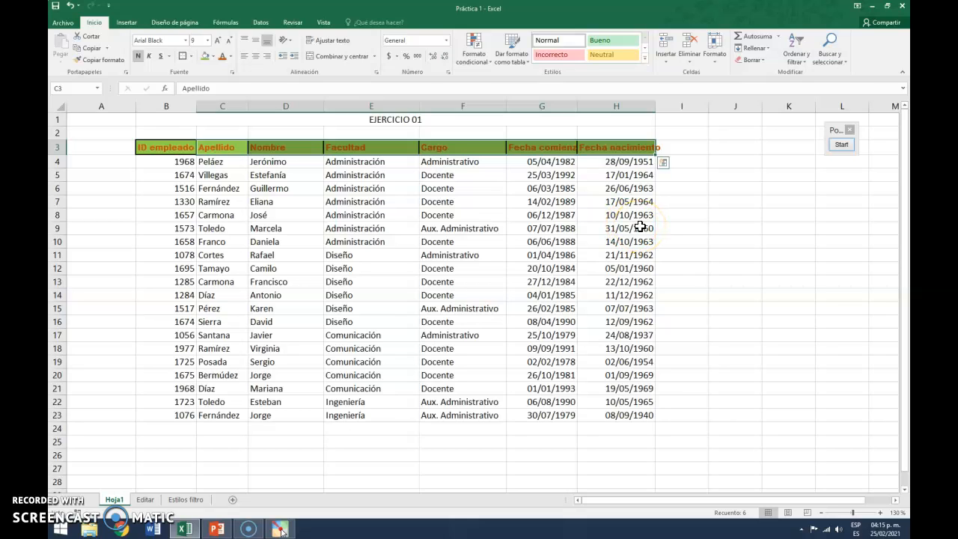
pyautogui.click(845, 146)
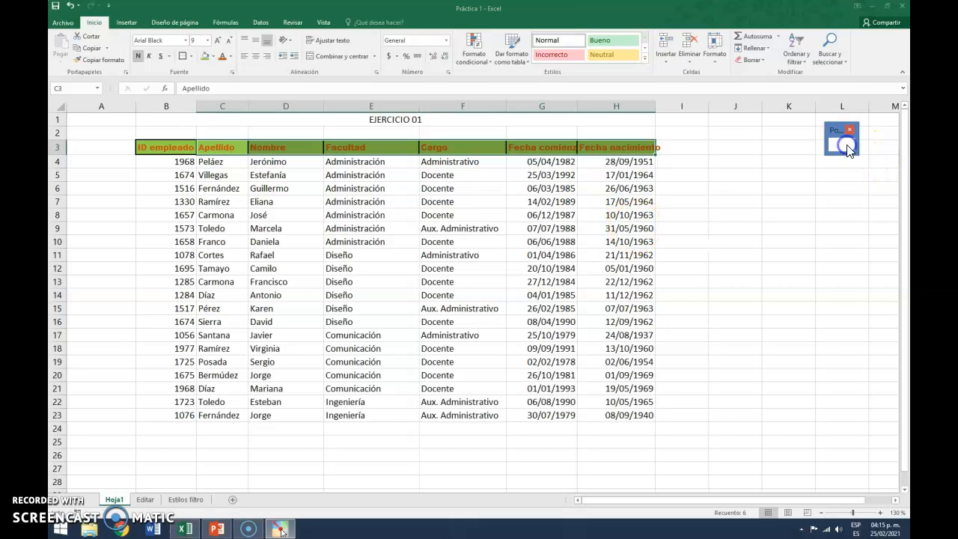
pyautogui.moveTo(530, 20)
pyautogui.mouseDown()
pyautogui.moveTo(563, 85)
pyautogui.moveTo(655, 79)
pyautogui.mouseUp()
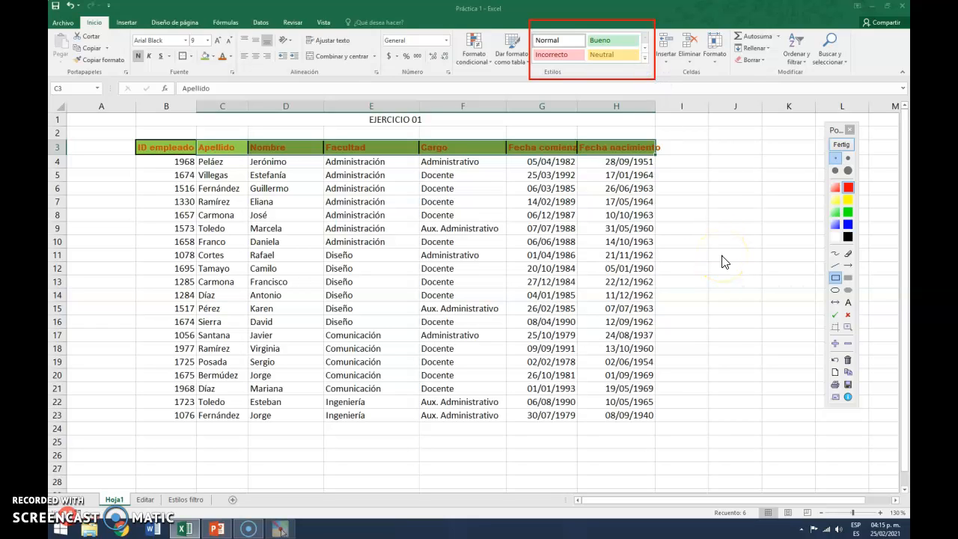
pyautogui.scroll(4, 723, 256)
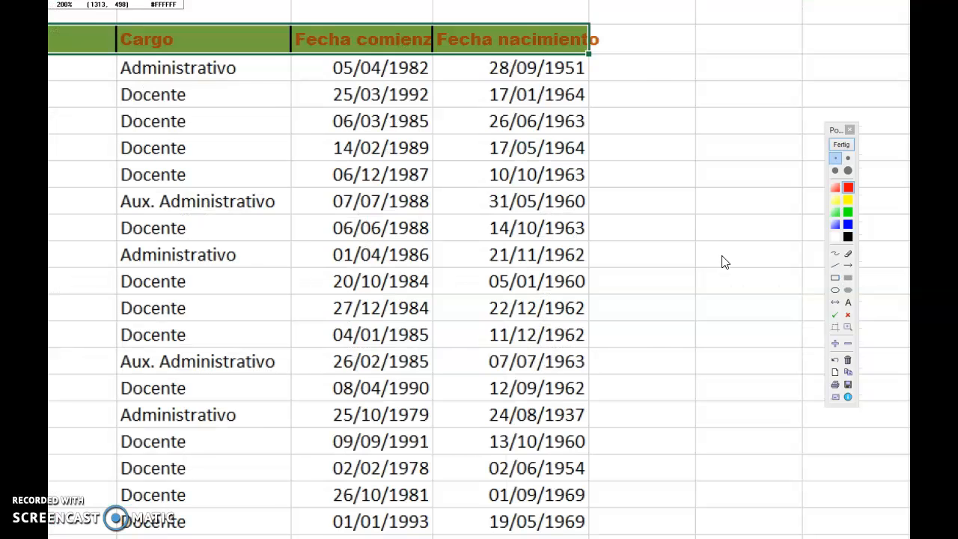
pyautogui.scroll(-4, 724, 262)
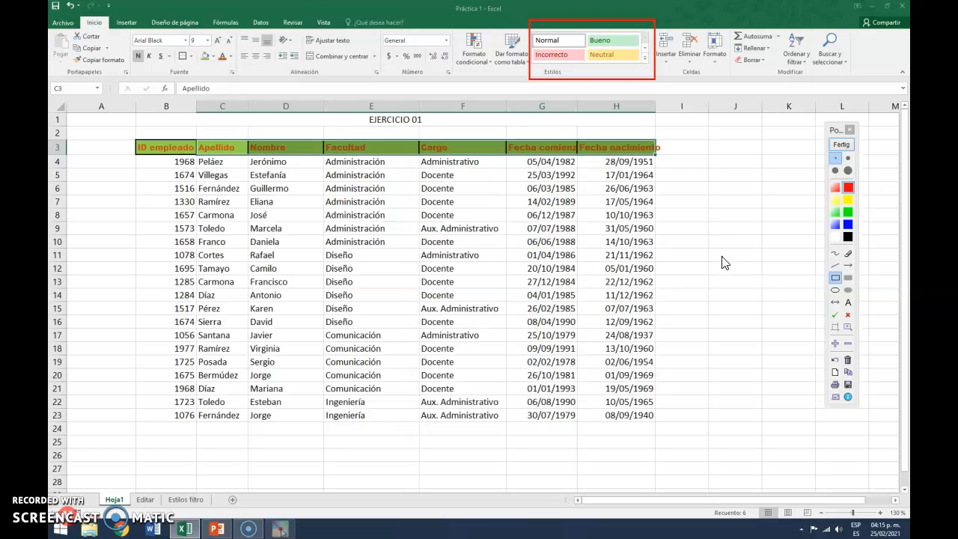
pyautogui.click(841, 144)
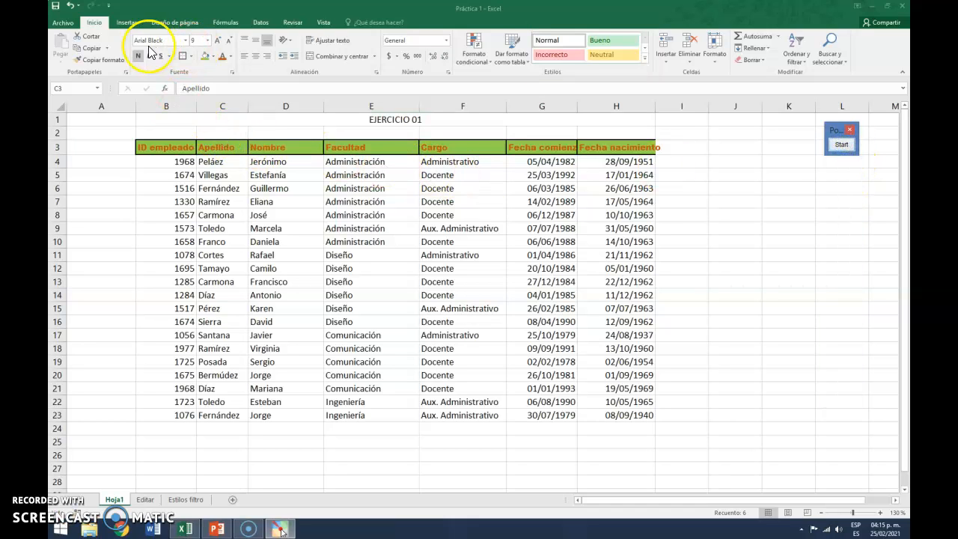
# Undo all the formatting applied to the header row so it returns to plain text
pyautogui.click(79, 6)
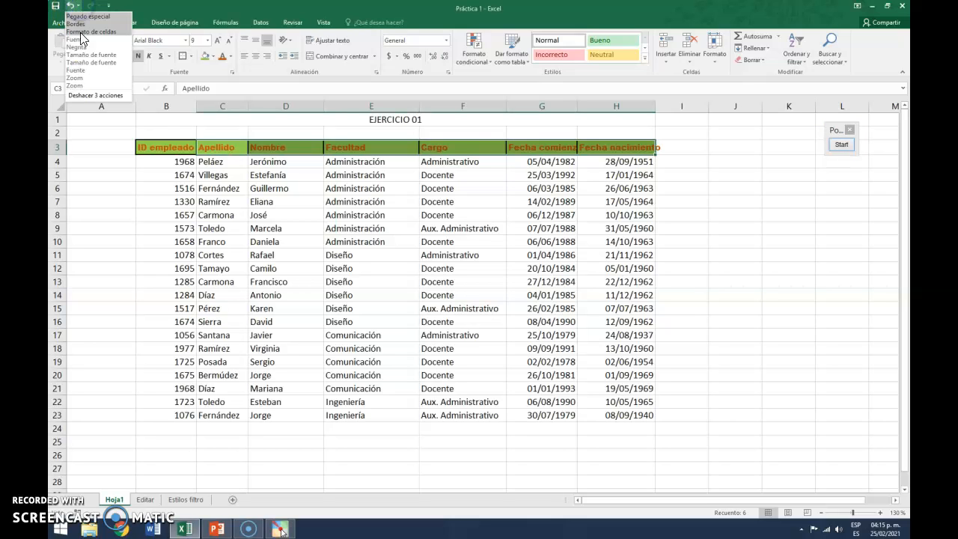
pyautogui.click(87, 86)
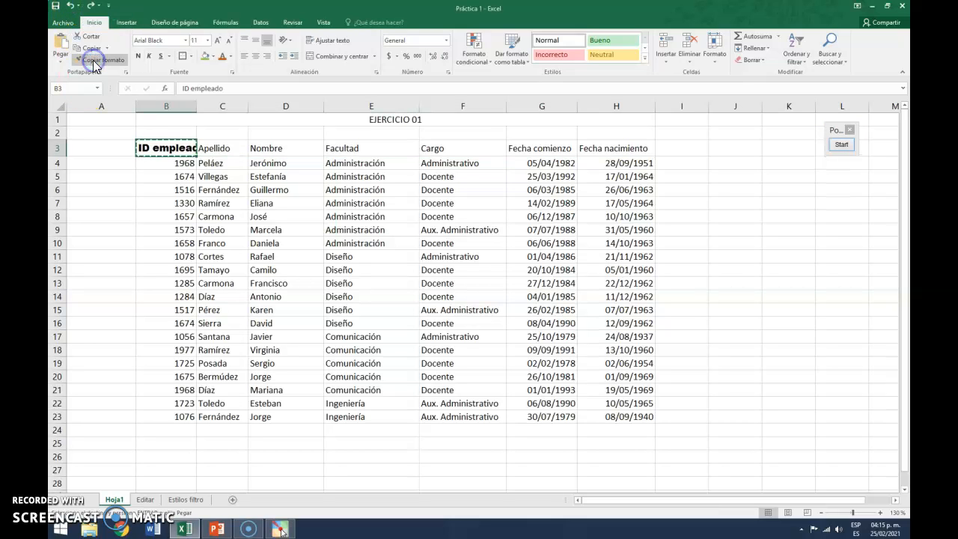
pyautogui.click(71, 6)
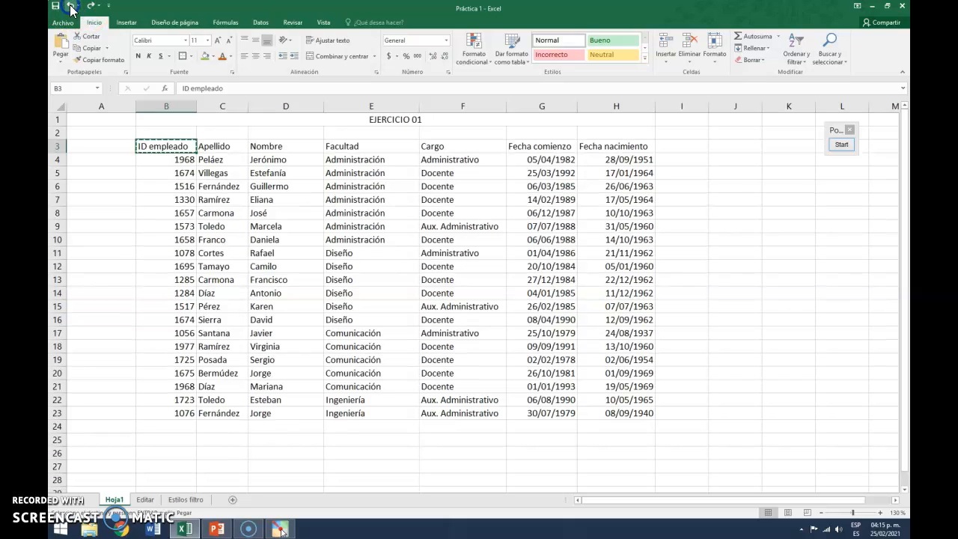
pyautogui.click(71, 6)
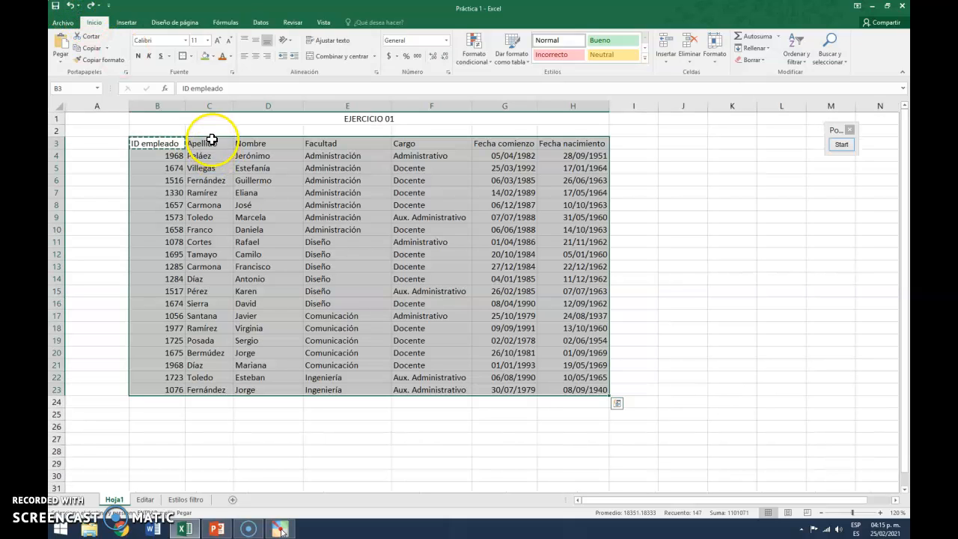
pyautogui.click(90, 6)
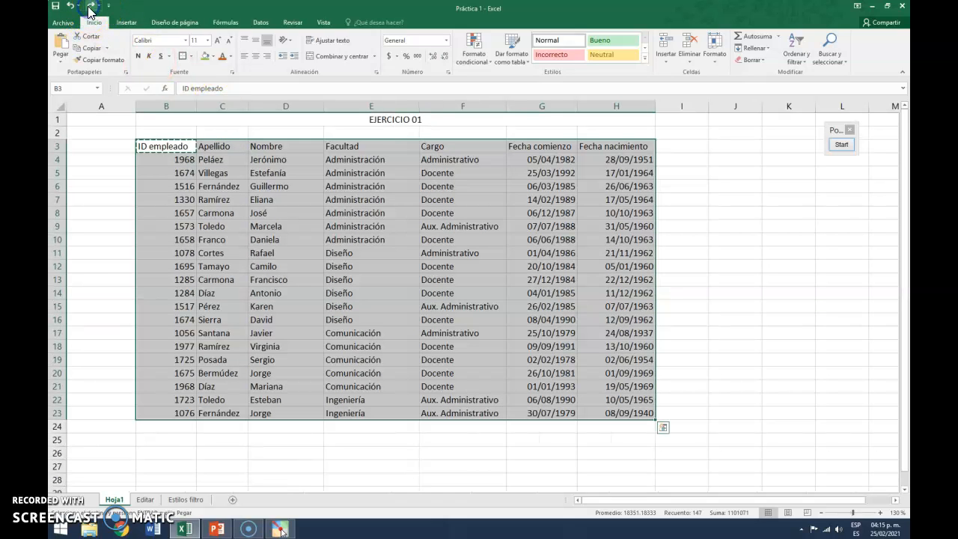
pyautogui.press('Escape')
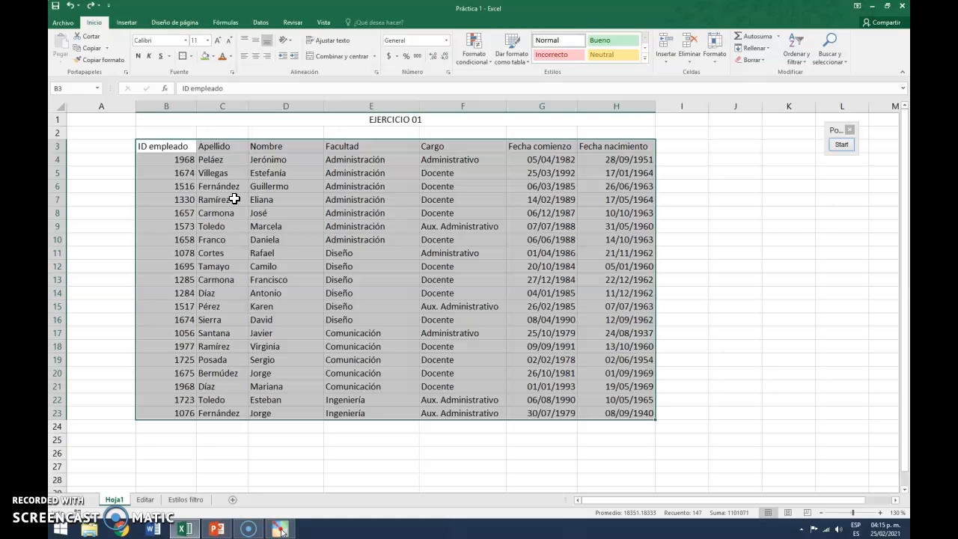
# Apply the Cálculo cell style to the header row B3:H3
pyautogui.click(225, 172)
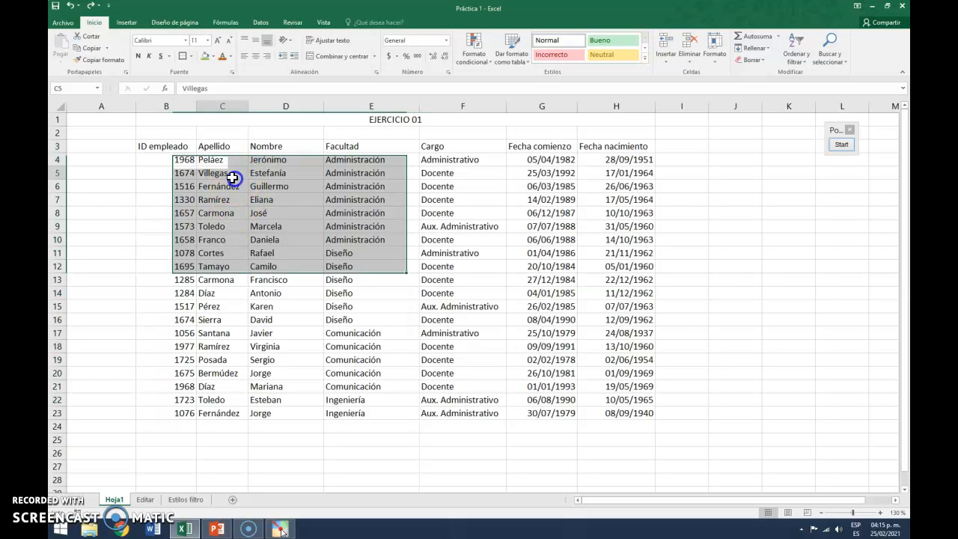
pyautogui.click(181, 146)
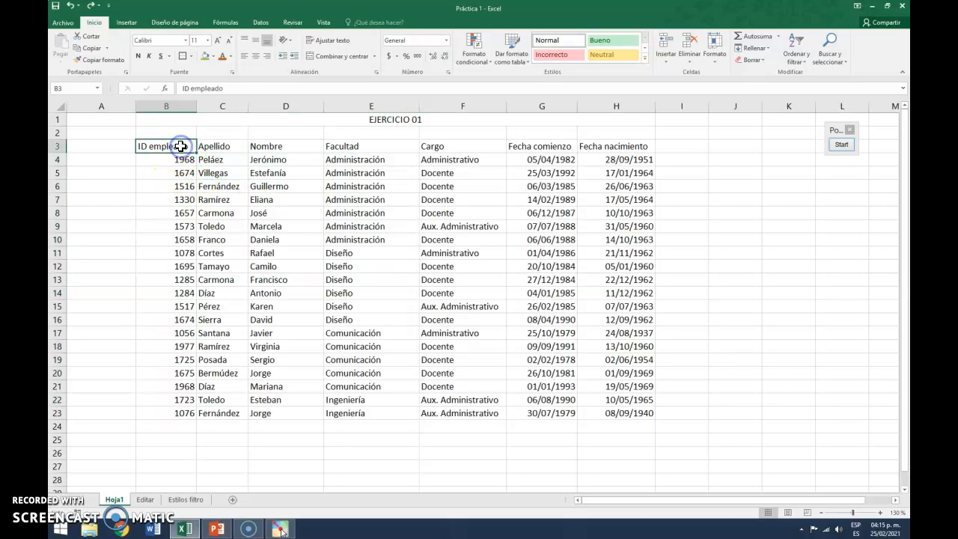
pyautogui.moveTo(181, 146); pyautogui.dragTo(627, 151)
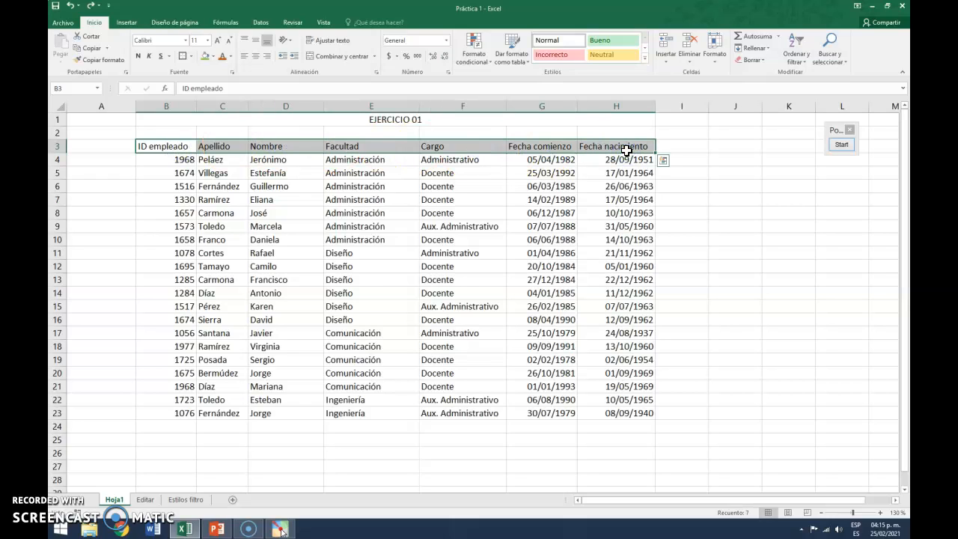
pyautogui.click(645, 57)
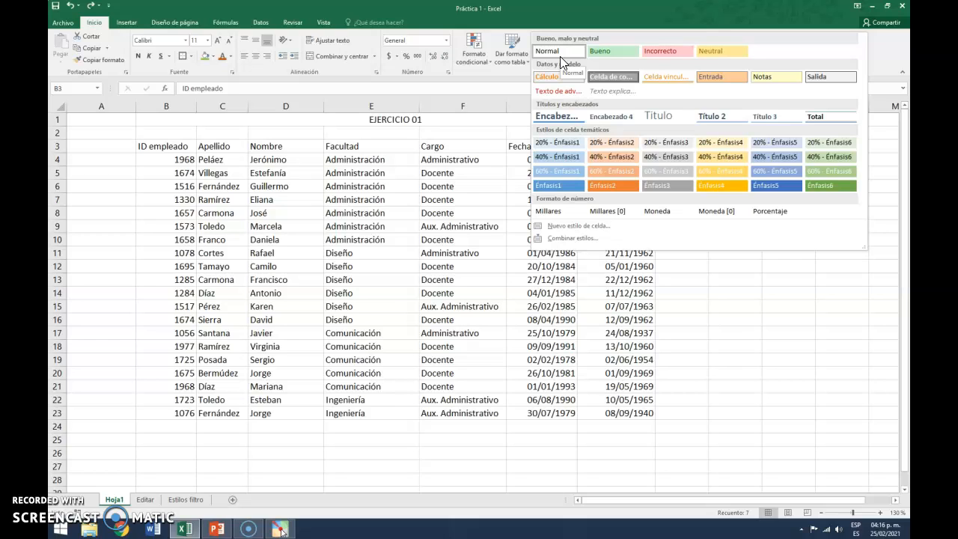
pyautogui.click(619, 52)
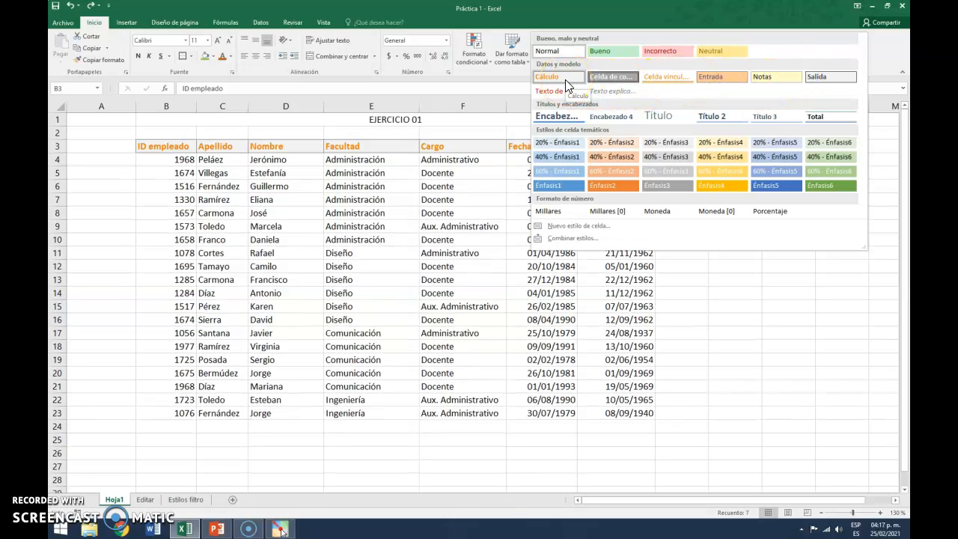
pyautogui.click(565, 78)
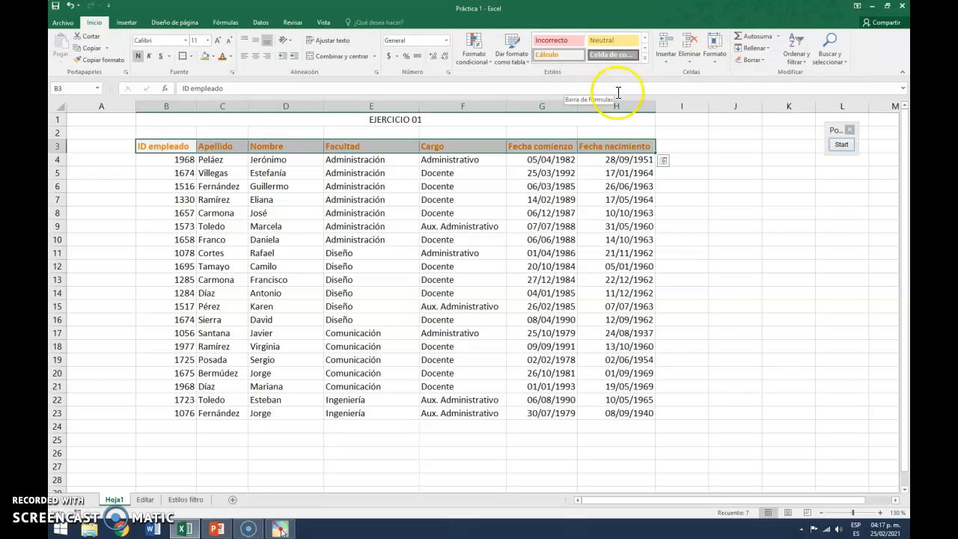
pyautogui.click(728, 145)
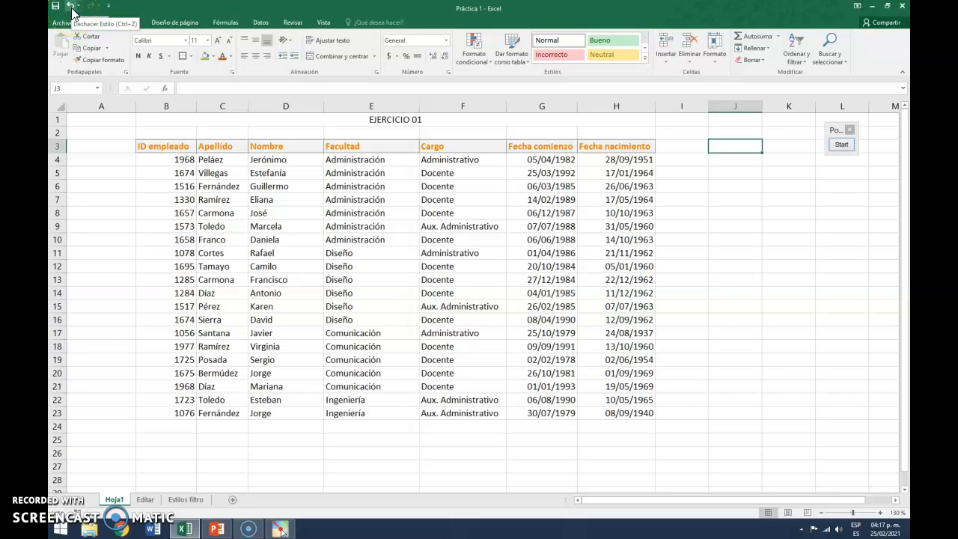
# Apply the Título 2 cell style to the header row B3:H3
pyautogui.click(644, 61)
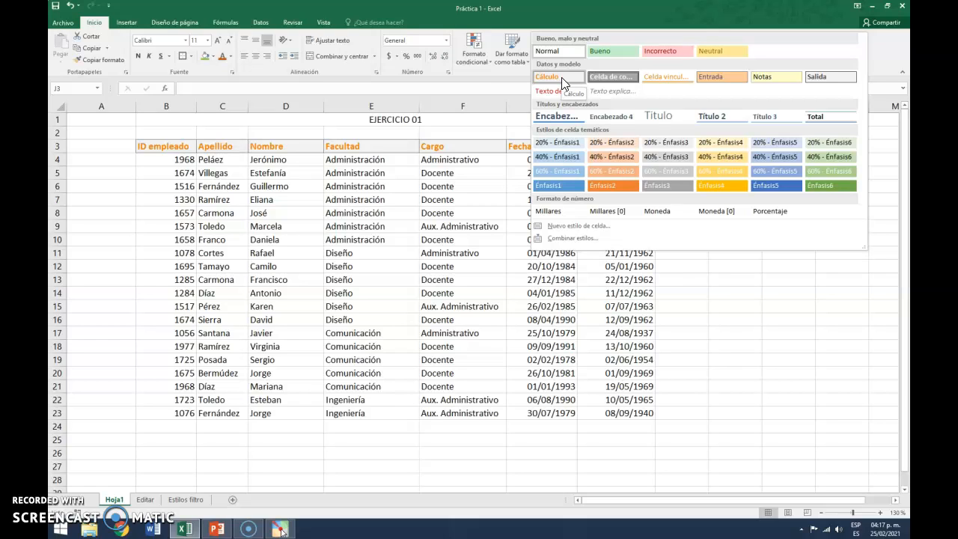
pyautogui.click(174, 146)
pyautogui.moveTo(173, 146); pyautogui.dragTo(632, 143)
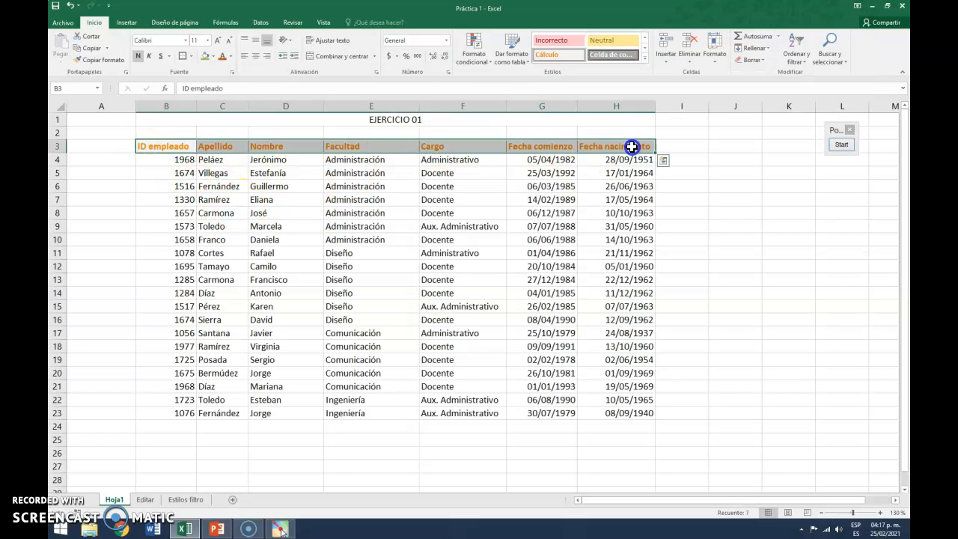
pyautogui.click(645, 58)
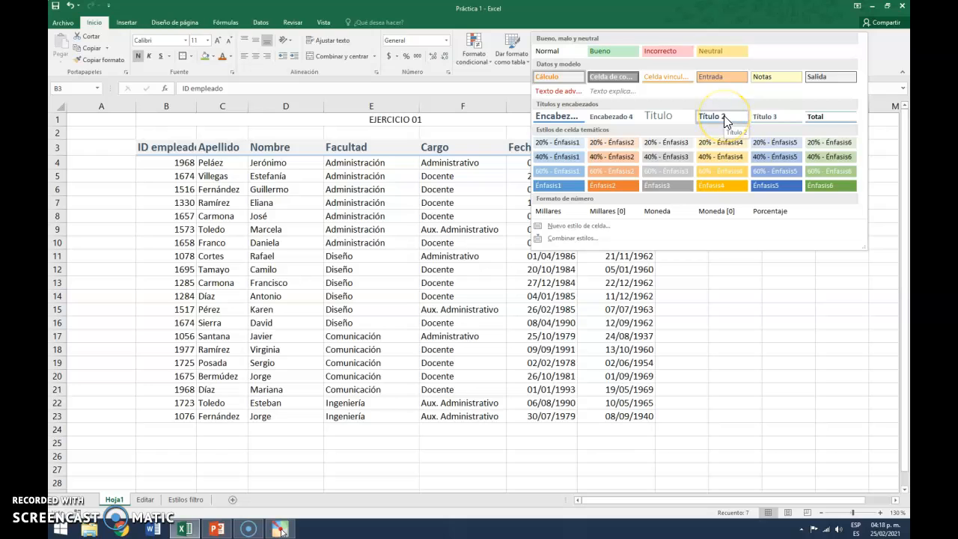
pyautogui.click(725, 116)
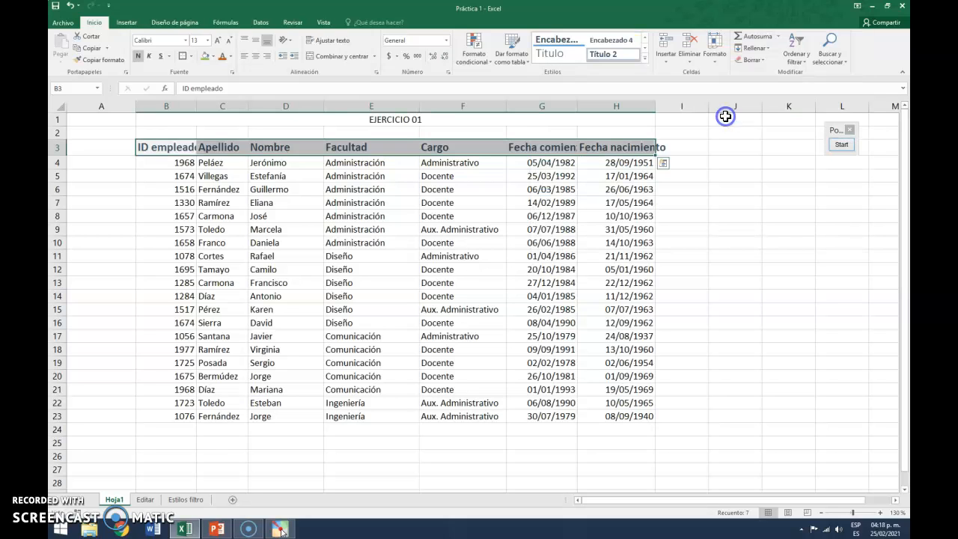
# Autofit columns B, D, E and G to their contents and widen column H slightly
pyautogui.doubleClick(196, 107)
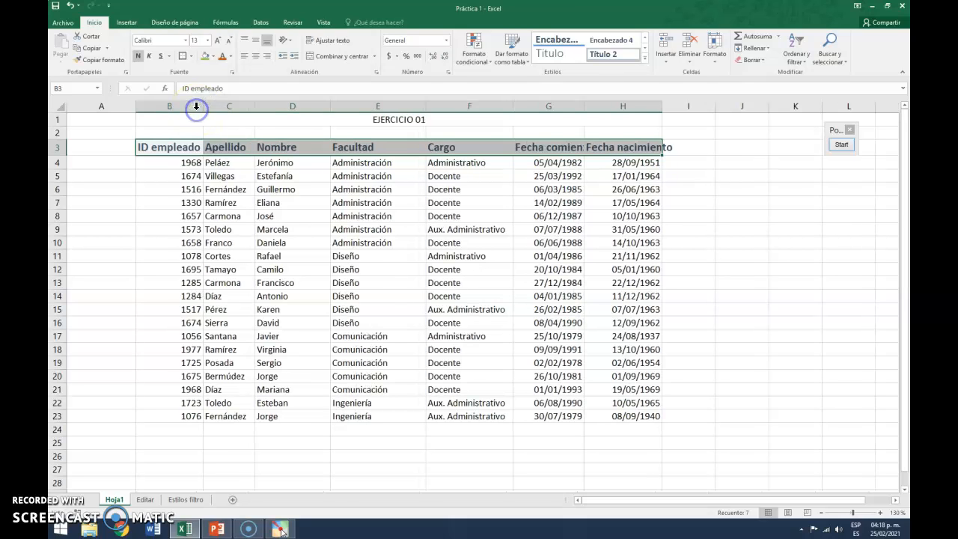
pyautogui.doubleClick(330, 107)
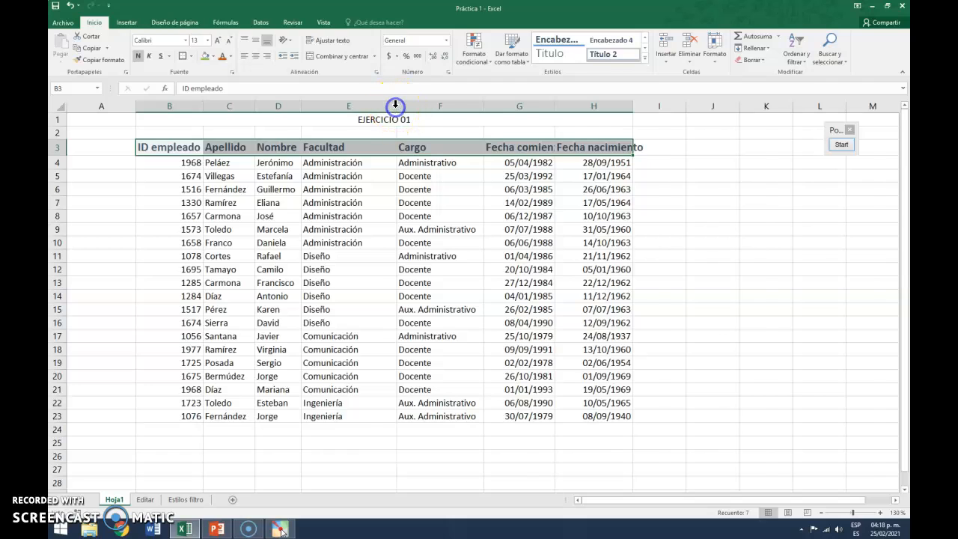
pyautogui.doubleClick(396, 106)
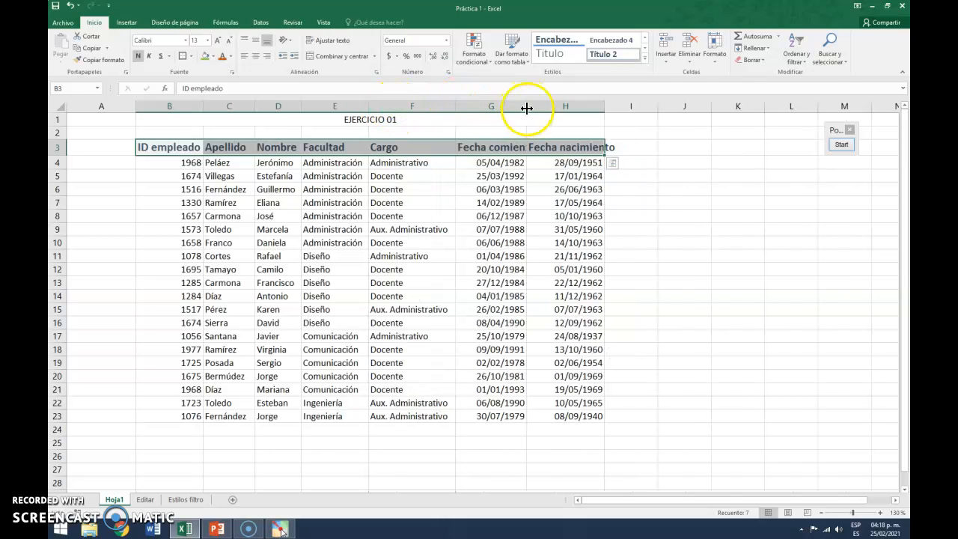
pyautogui.doubleClick(526, 107)
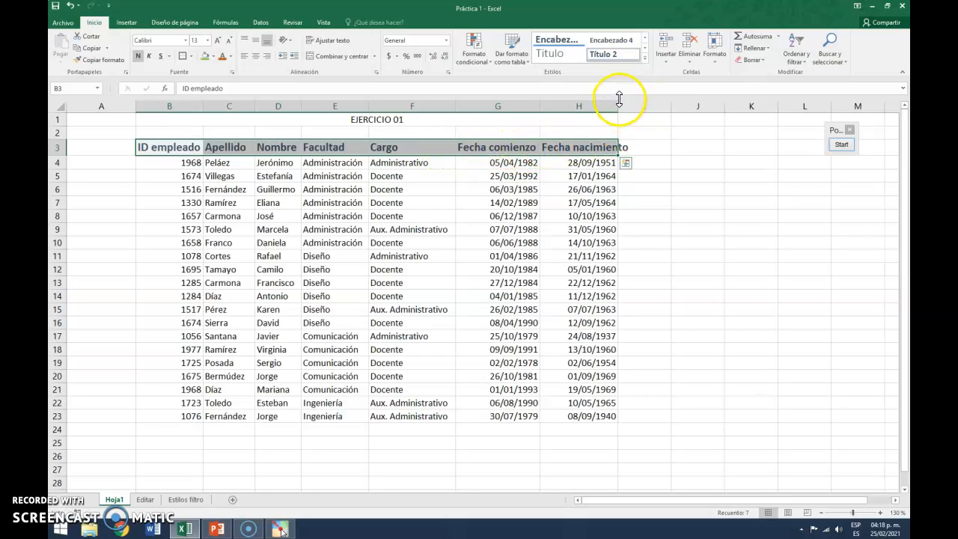
pyautogui.moveTo(618, 106); pyautogui.dragTo(646, 106)
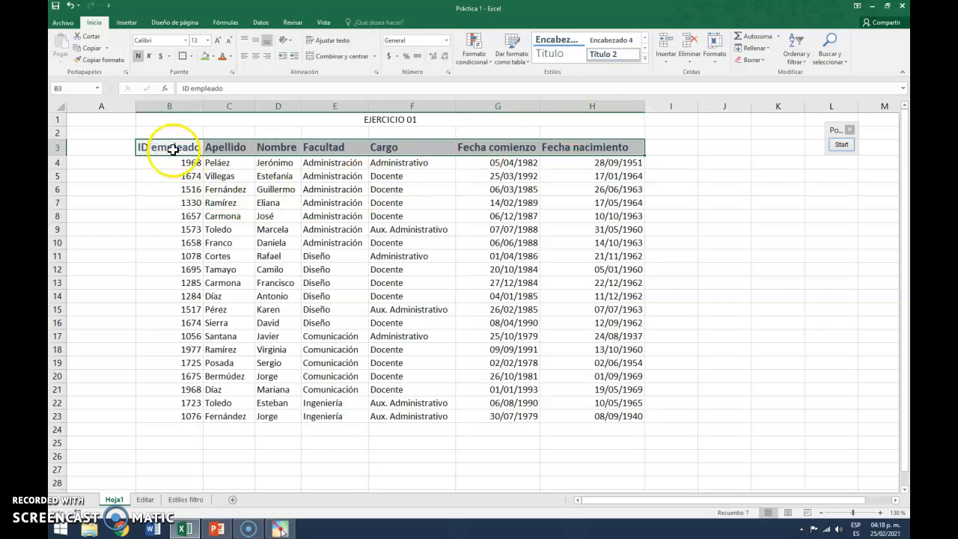
# Apply the Énfasis1 cell style to the ID data in B4:B23
pyautogui.moveTo(178, 163); pyautogui.dragTo(175, 416)
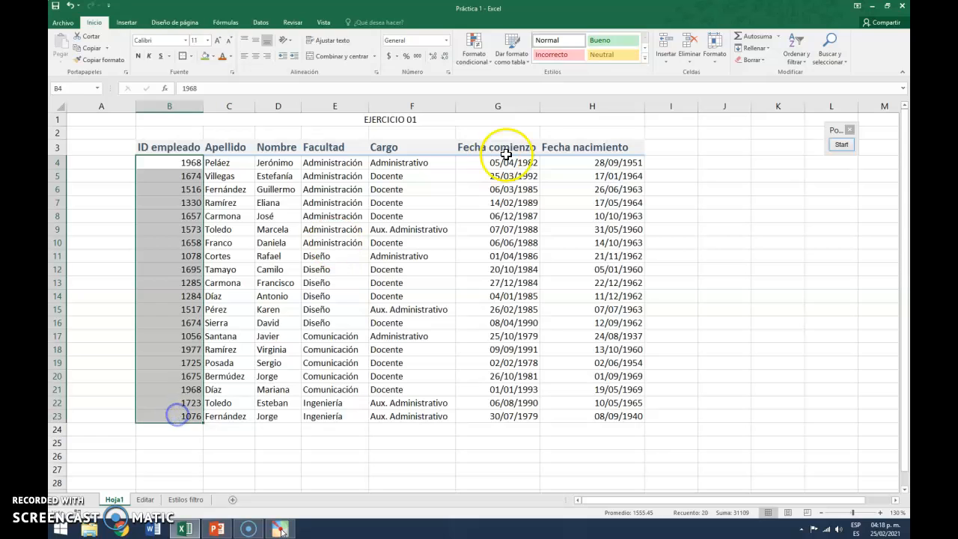
pyautogui.click(645, 60)
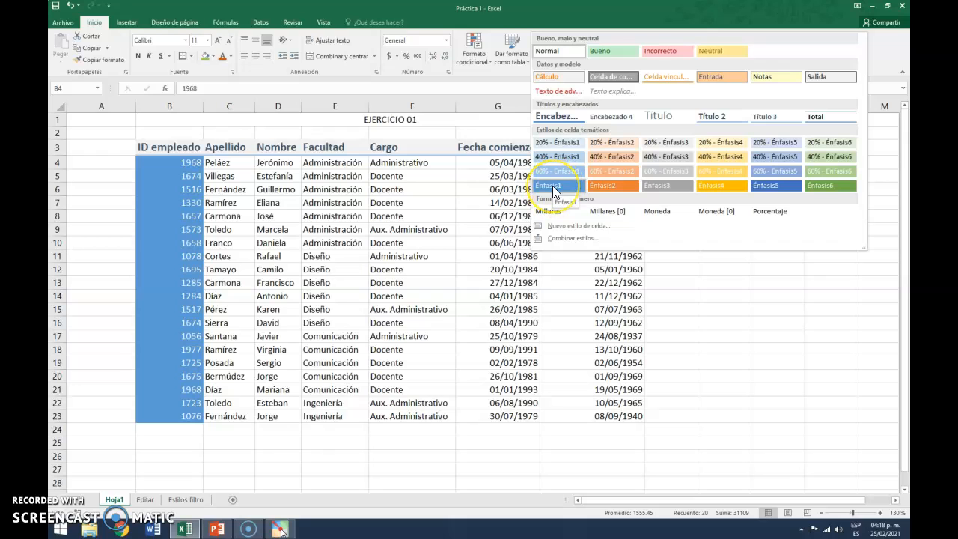
pyautogui.click(554, 188)
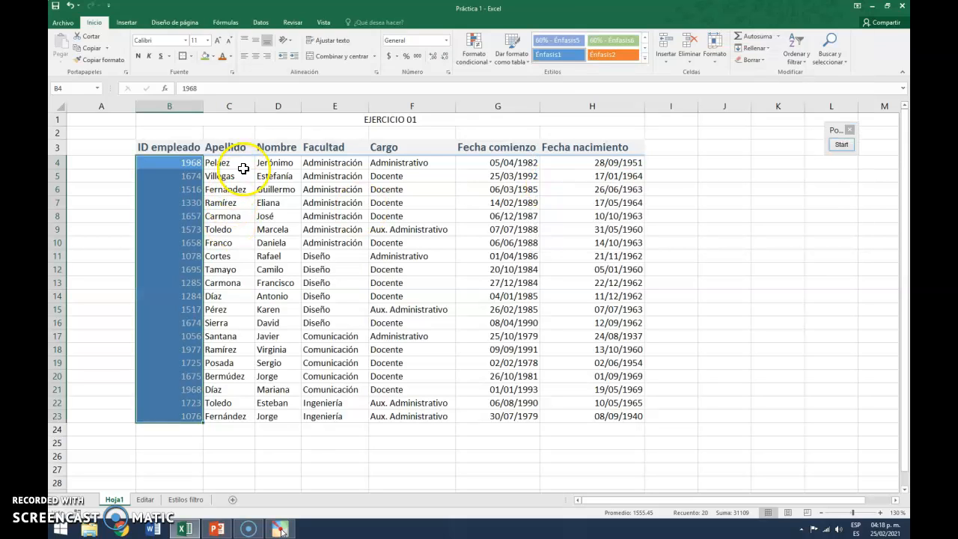
# Apply the 60% - Énfasis1 cell style to the surname and name data in C4:D23
pyautogui.moveTo(244, 163); pyautogui.dragTo(287, 412)
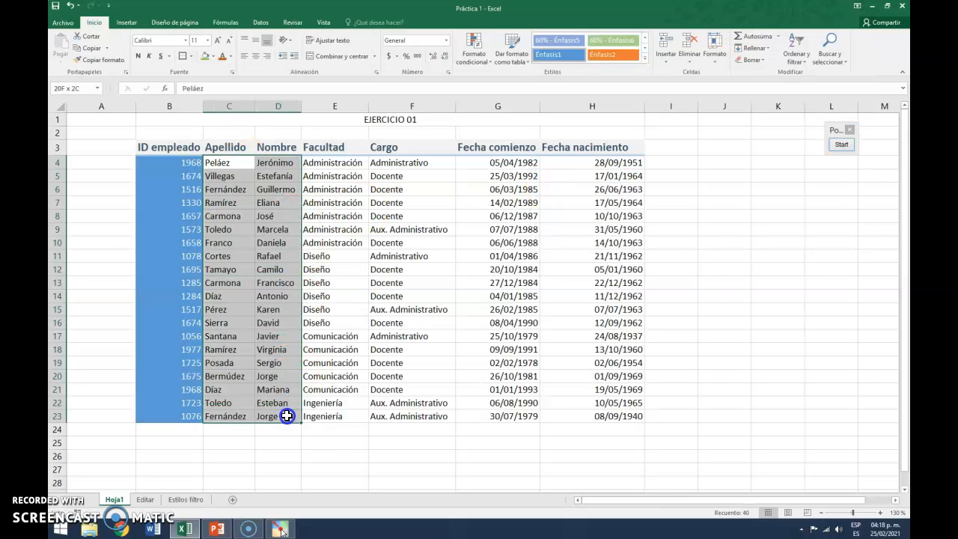
pyautogui.click(645, 59)
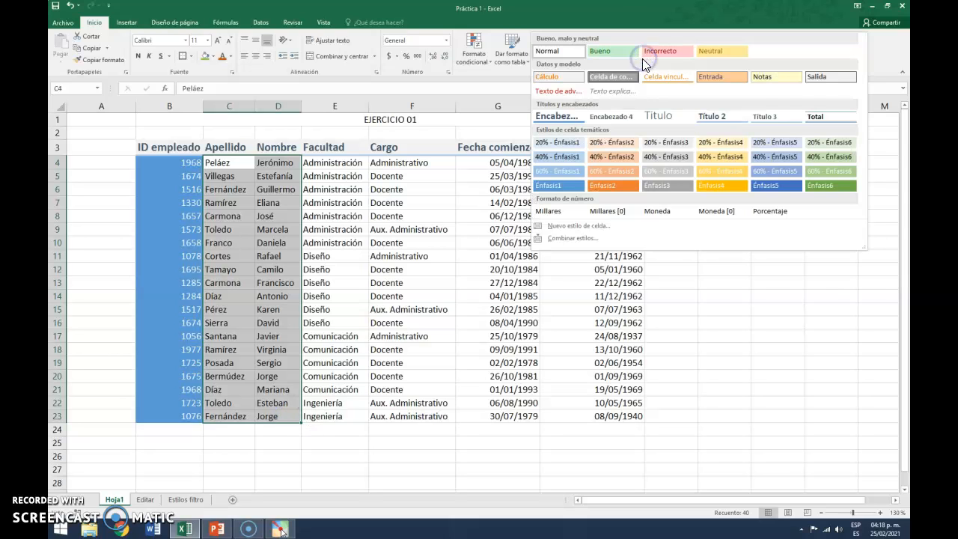
pyautogui.click(564, 171)
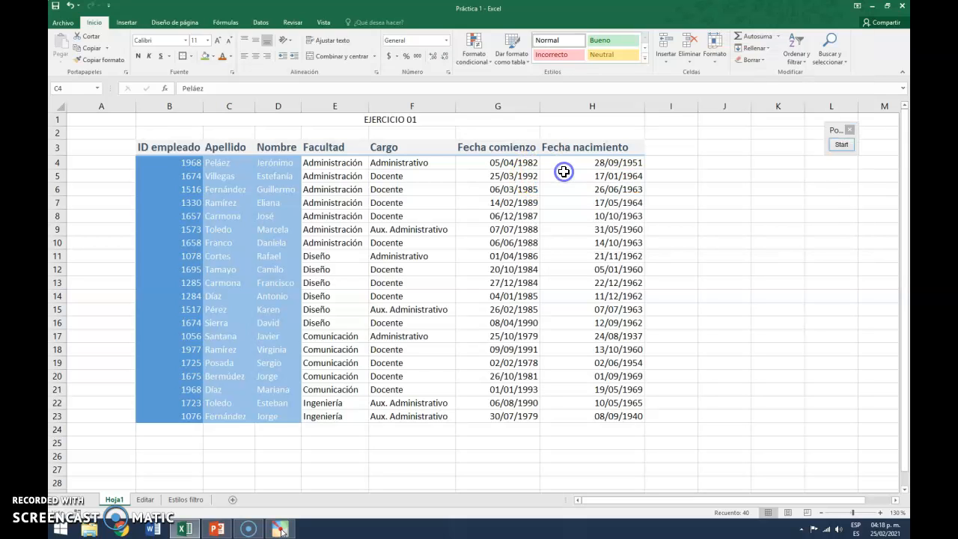
# Apply the 40% - Énfasis1 cell style to the faculty and position data in E4:F23
pyautogui.moveTo(345, 163); pyautogui.dragTo(425, 416)
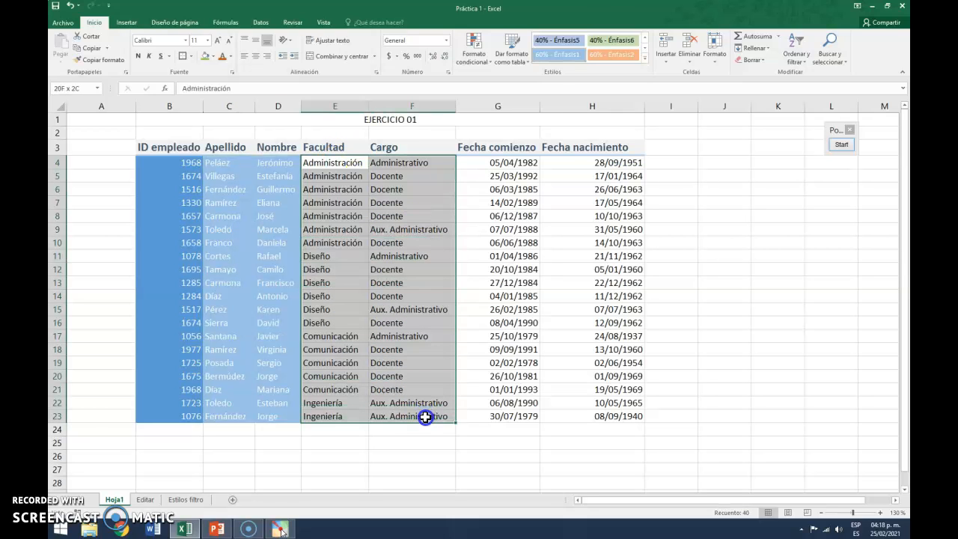
pyautogui.click(645, 60)
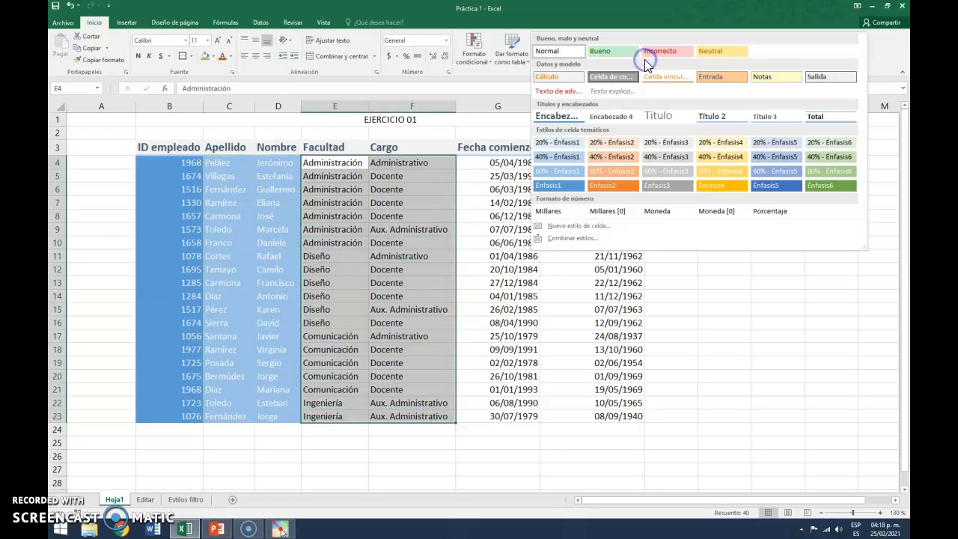
pyautogui.click(544, 161)
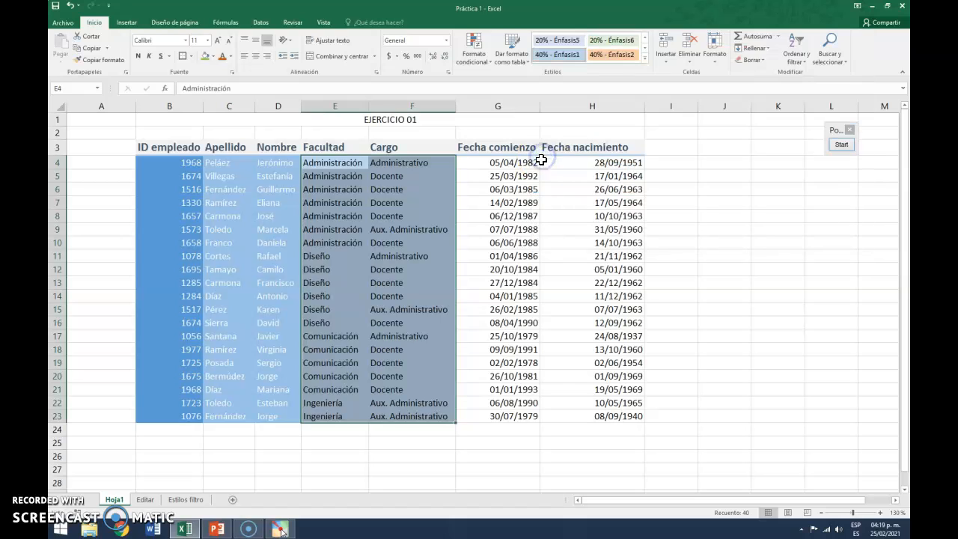
# Apply the 20% - Énfasis1 cell style to the date data in G4:H23
pyautogui.moveTo(506, 161); pyautogui.dragTo(599, 416)
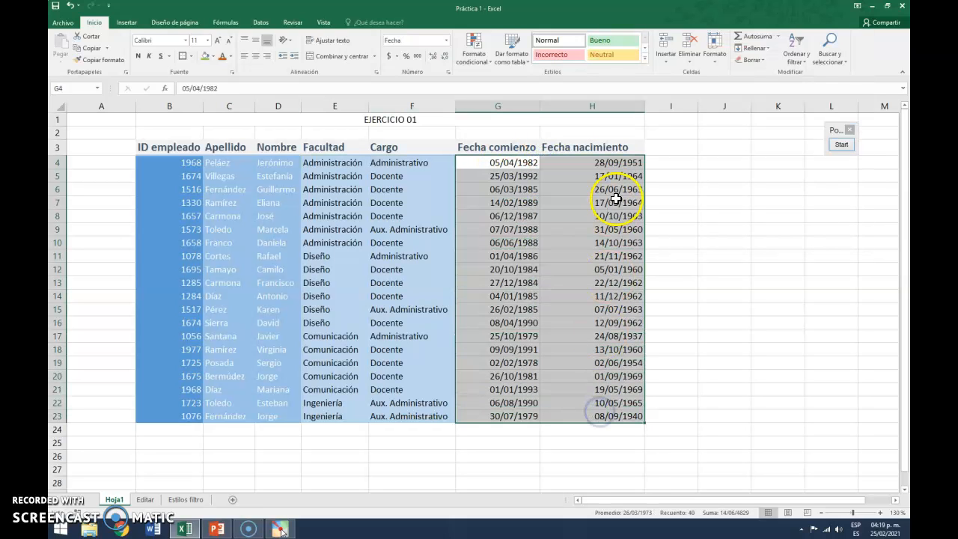
pyautogui.click(643, 58)
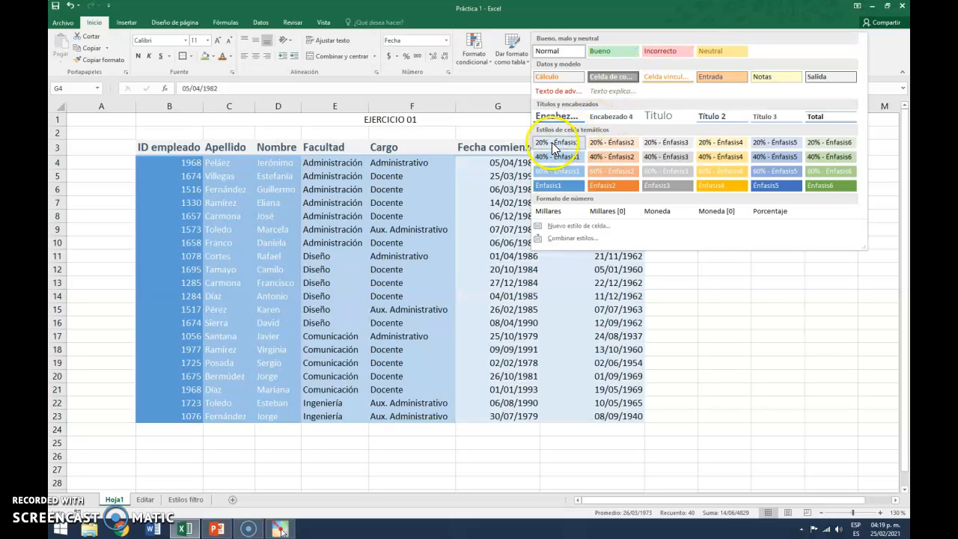
pyautogui.click(552, 143)
pyautogui.click(712, 162)
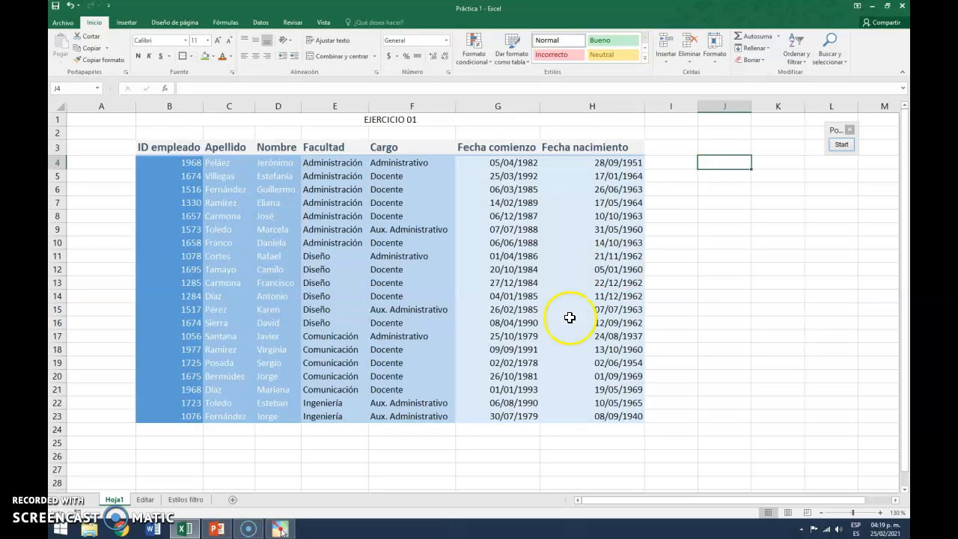
# Compare the styled table with the unformatted copy in the Libro1 workbook
pyautogui.click(64, 526)
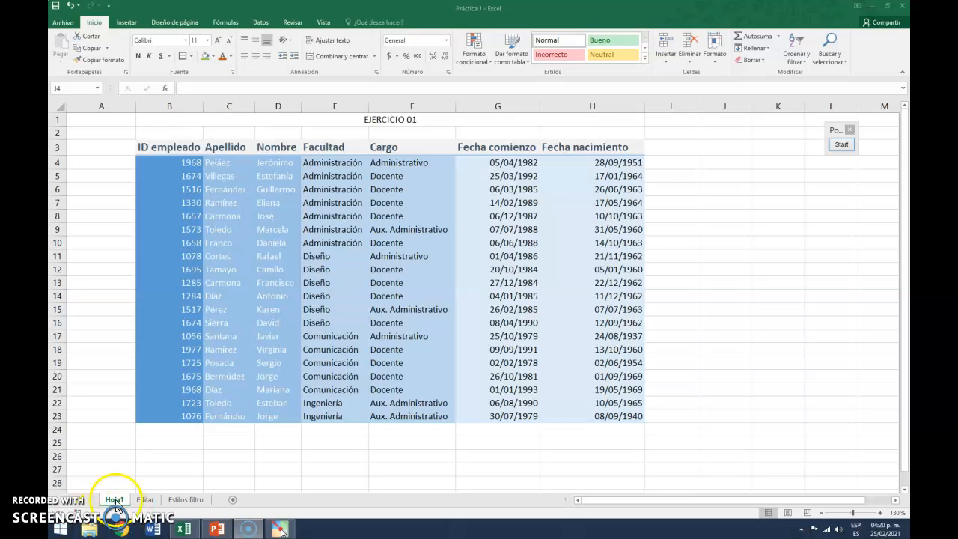
pyautogui.moveTo(194, 530)
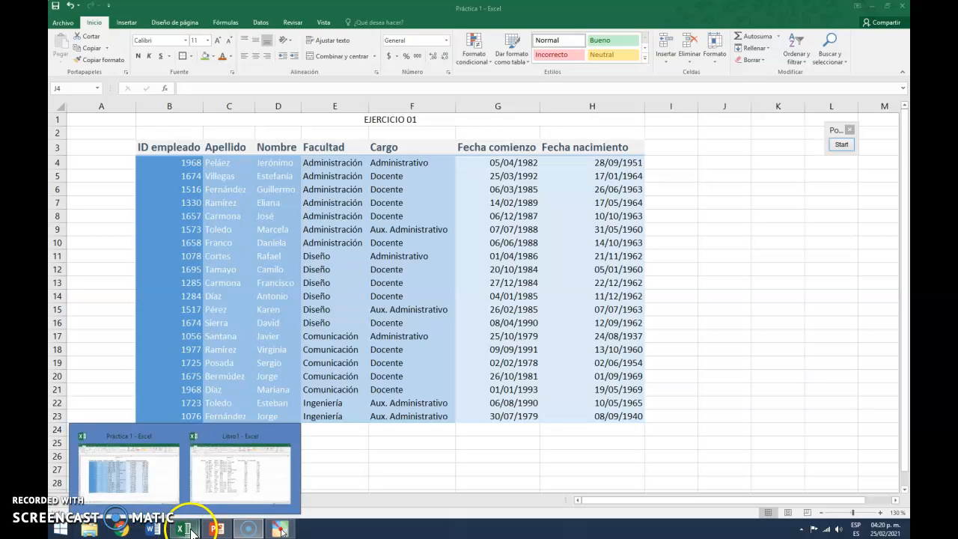
pyautogui.click(228, 483)
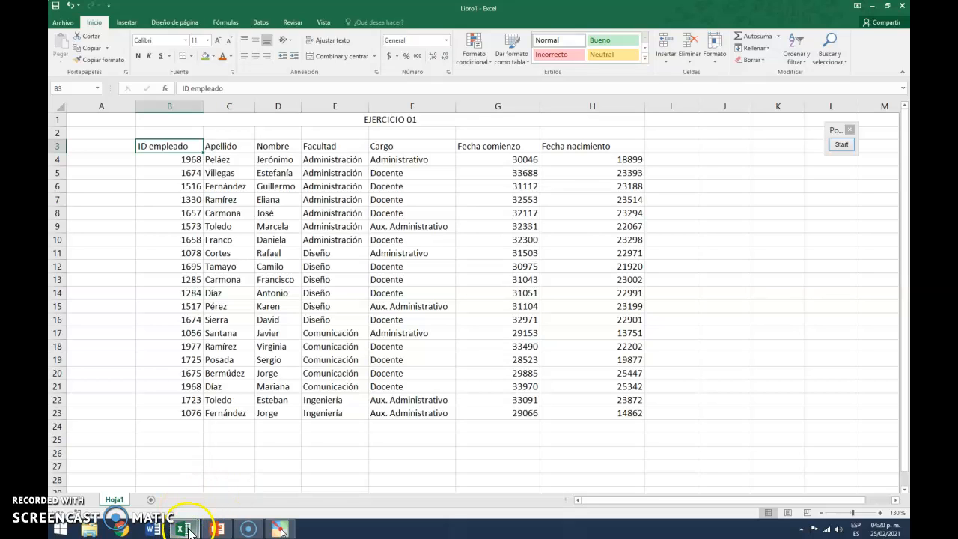
pyautogui.moveTo(184, 528)
pyautogui.click(156, 481)
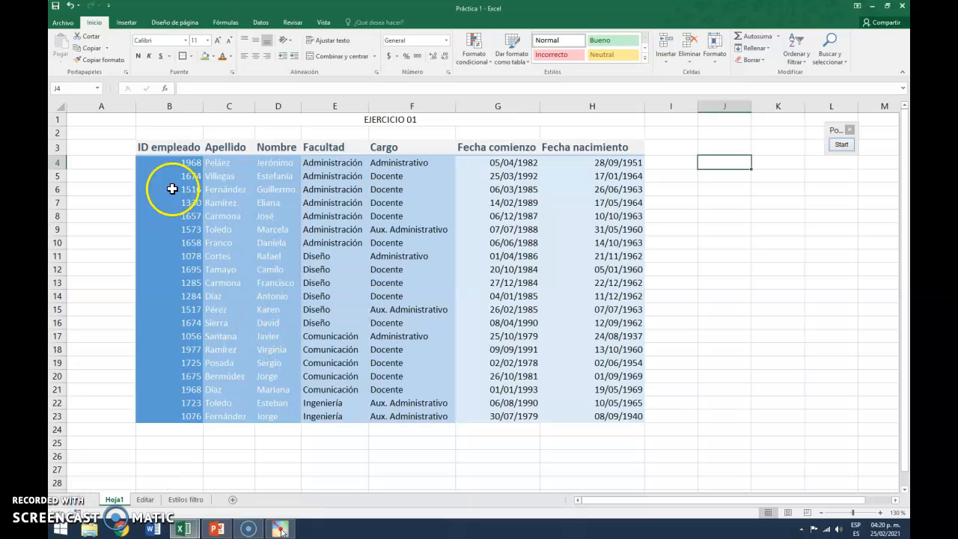
pyautogui.click(184, 146)
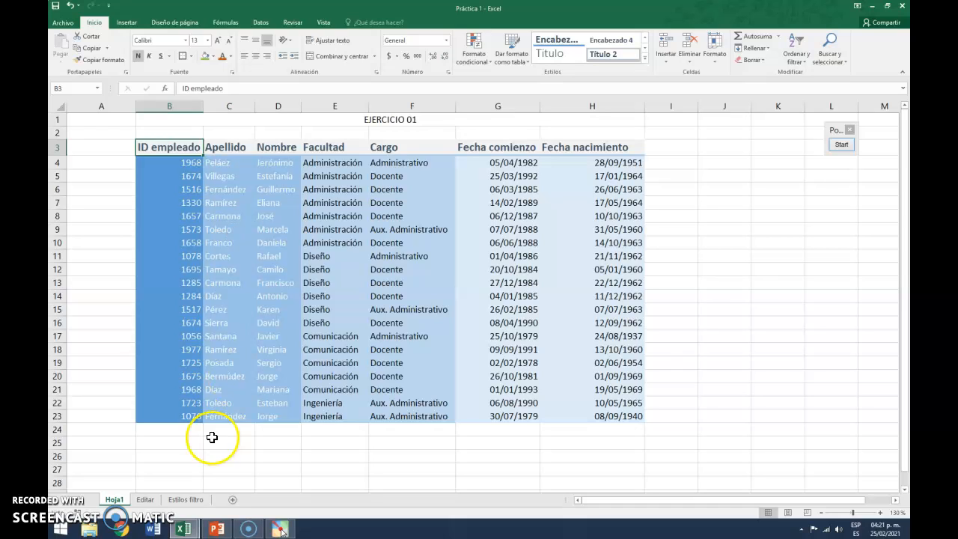
# Switch to the Libro1 workbook and apply the Título 2 cell style to the header row B3:H3
pyautogui.moveTo(186, 530)
pyautogui.click(240, 471)
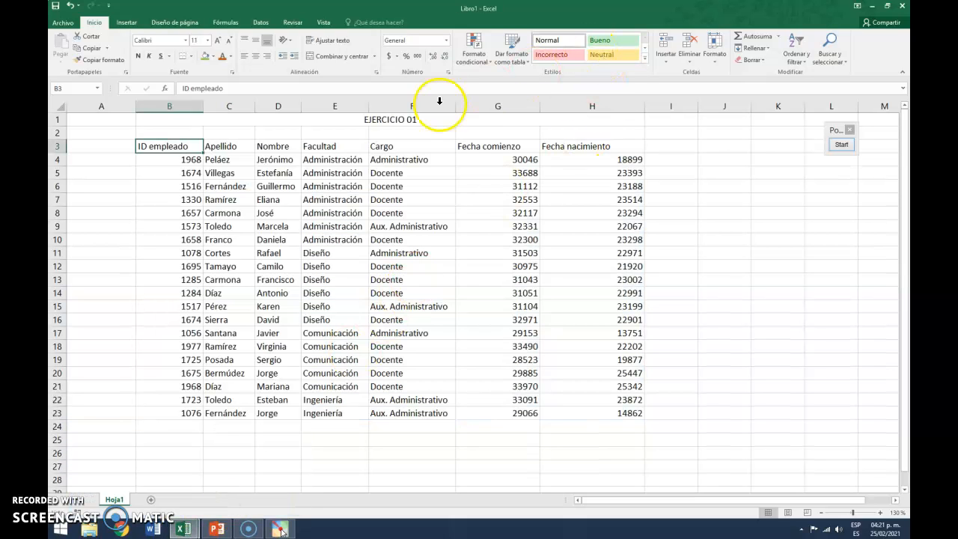
pyautogui.moveTo(169, 146); pyautogui.dragTo(612, 152)
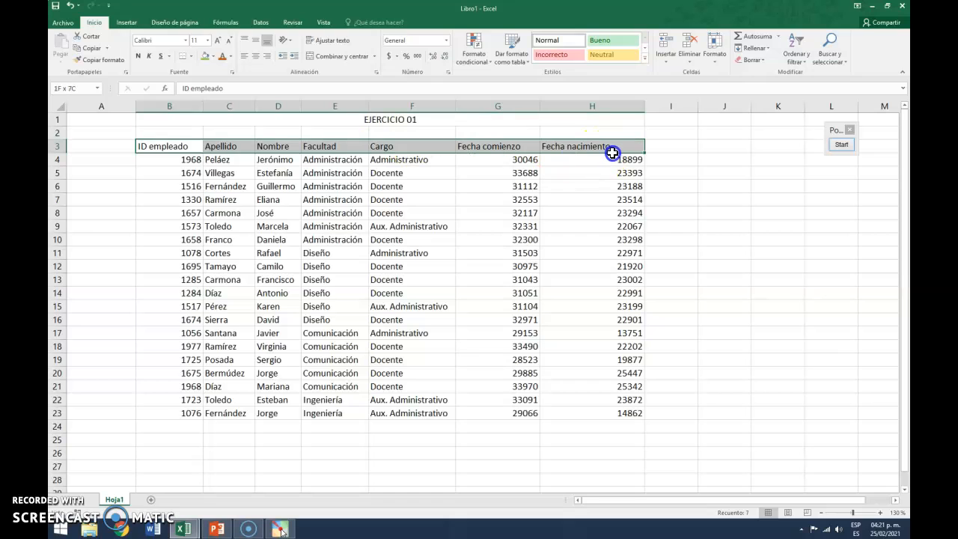
pyautogui.click(644, 59)
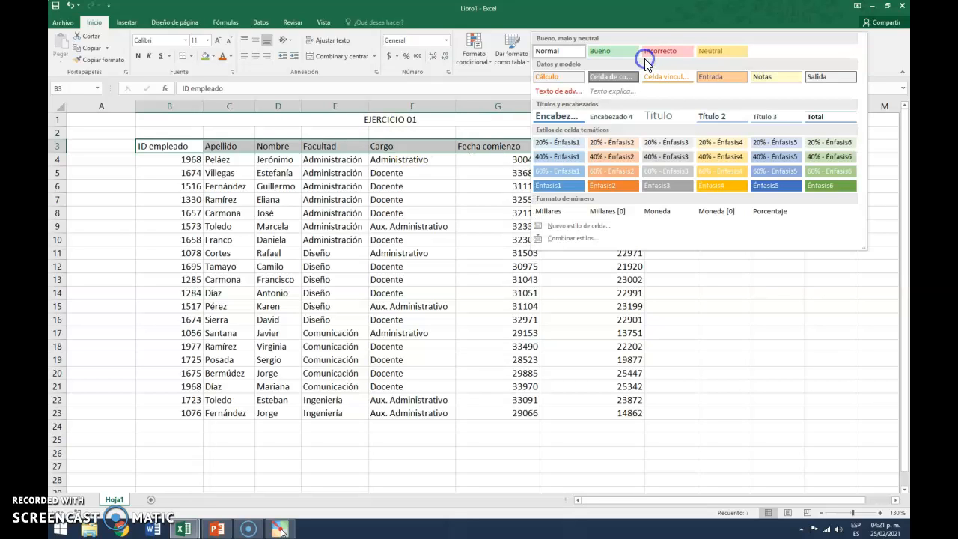
pyautogui.click(719, 122)
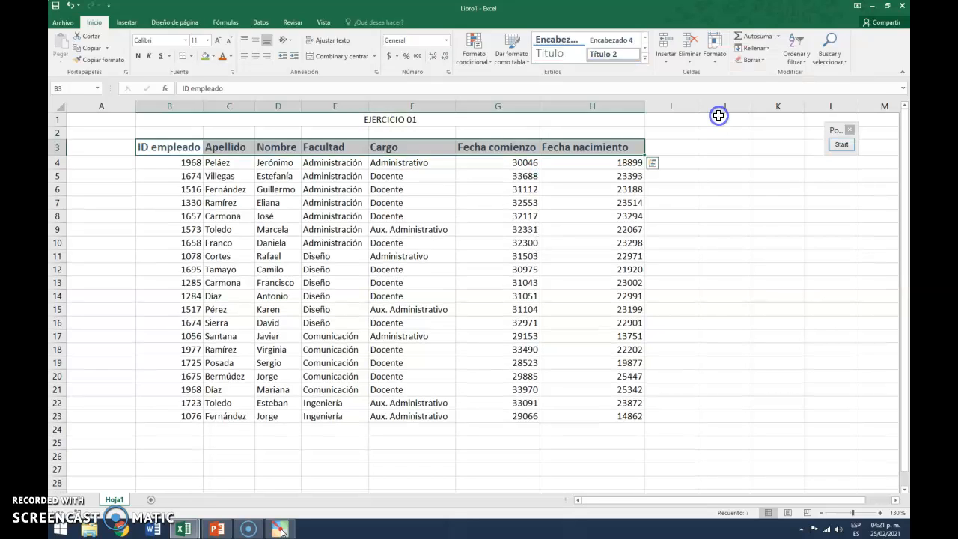
# Apply the Énfasis1 cell style to the employee ID data in B4:B23
pyautogui.moveTo(172, 161); pyautogui.dragTo(198, 411)
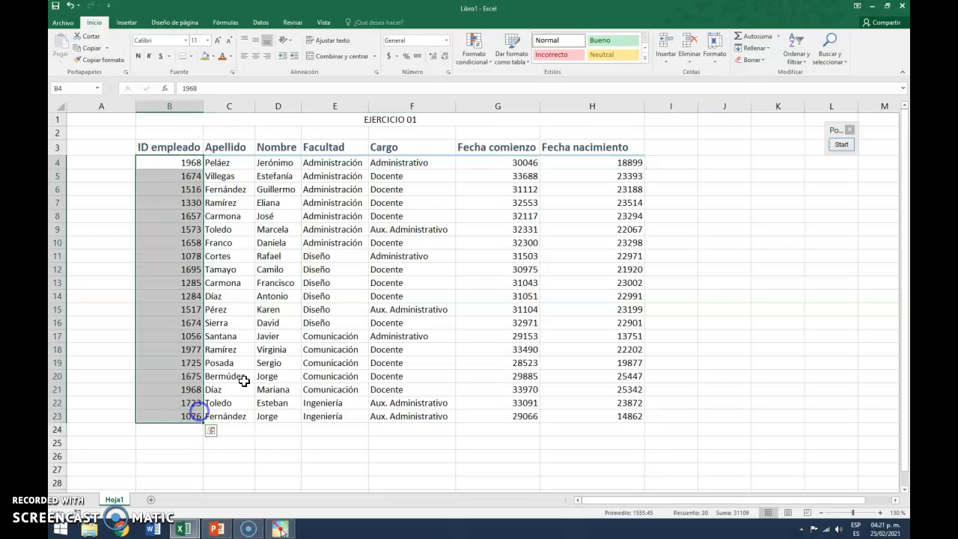
pyautogui.click(645, 58)
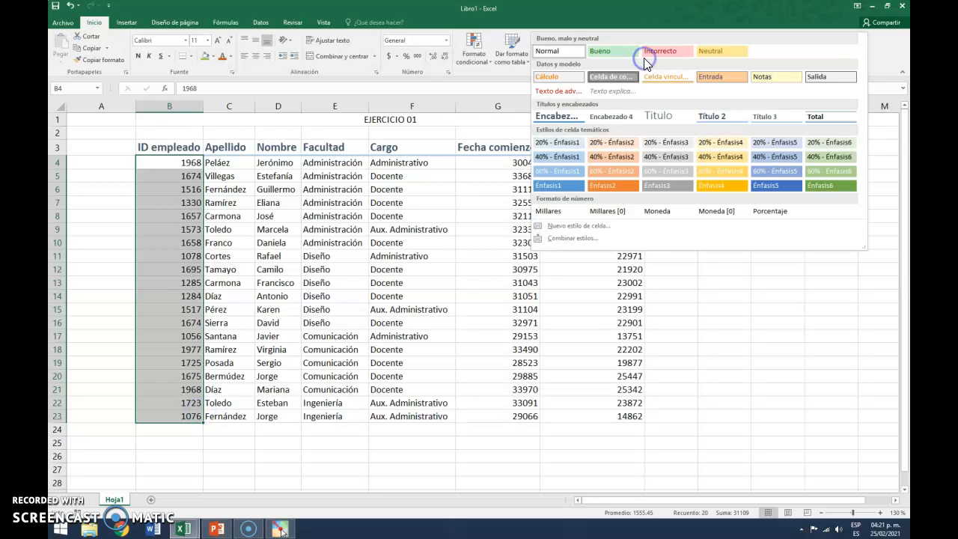
pyautogui.click(551, 188)
# Apply the 60% - Énfasis1 cell style to the surname and name data in C4:D23
pyautogui.moveTo(226, 162); pyautogui.dragTo(278, 416)
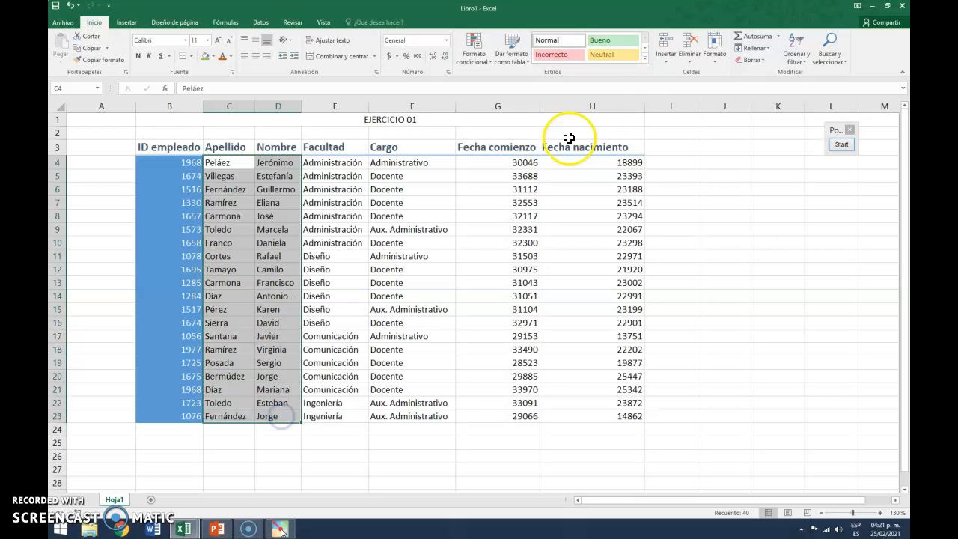
pyautogui.click(645, 59)
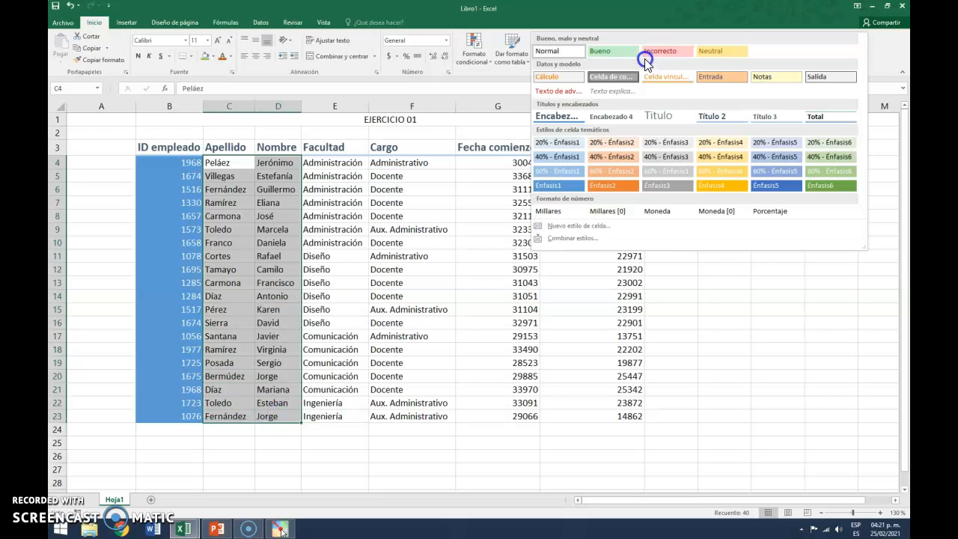
pyautogui.click(548, 171)
# Apply the 40% - Énfasis1 cell style to the faculty and position data in E4:F23
pyautogui.moveTo(342, 160); pyautogui.dragTo(437, 415)
pyautogui.click(645, 58)
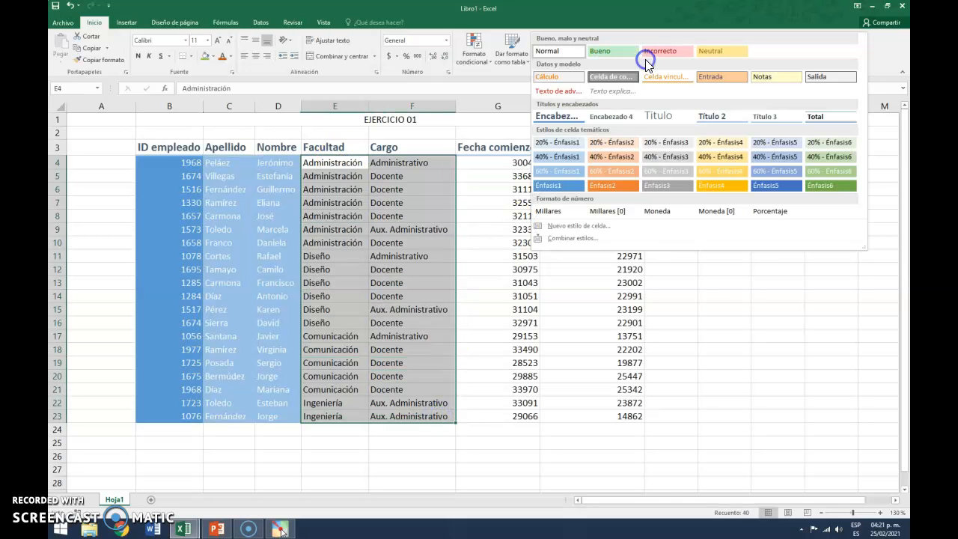
pyautogui.click(551, 157)
# Apply the 20% - Énfasis1 cell style to the date data in G4:H23 and deselect the range
pyautogui.moveTo(520, 163); pyautogui.dragTo(604, 417)
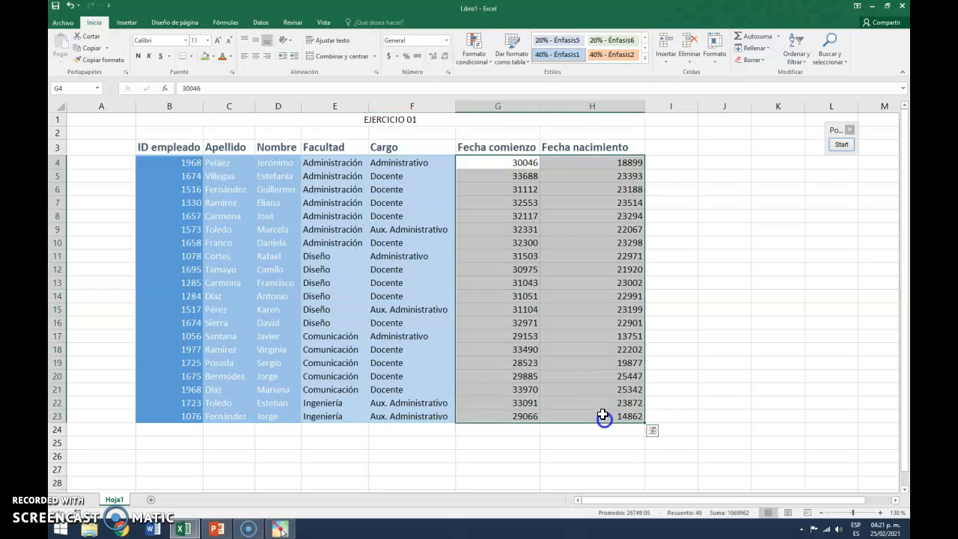
pyautogui.click(645, 58)
pyautogui.click(554, 199)
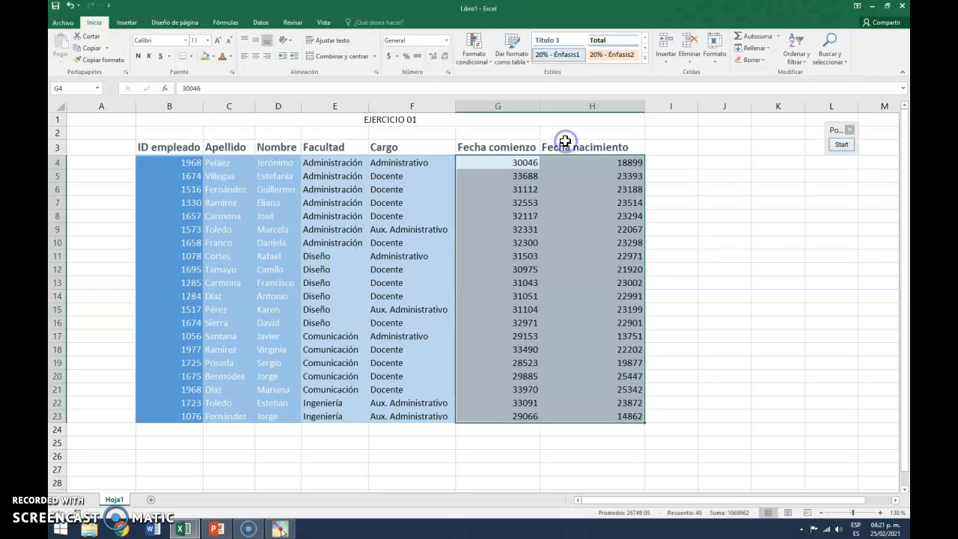
pyautogui.click(714, 215)
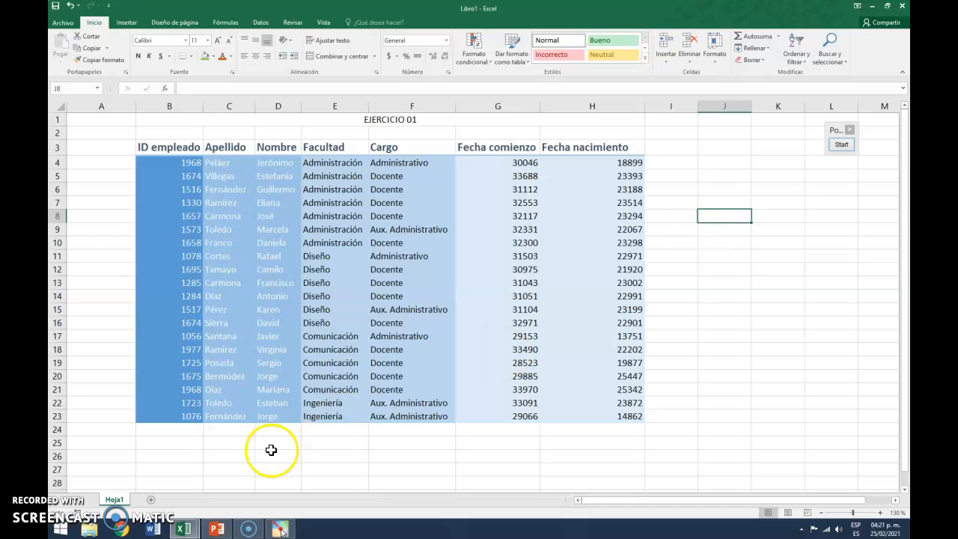
# Compare the Libro1 table with the formatted table in the Práctica 1 workbook
pyautogui.click(179, 530)
pyautogui.click(160, 474)
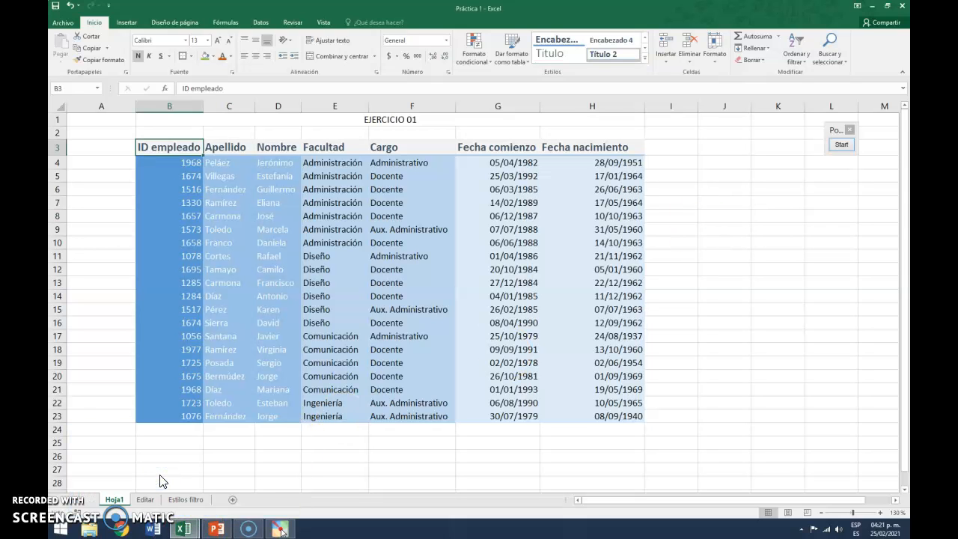
pyautogui.click(182, 530)
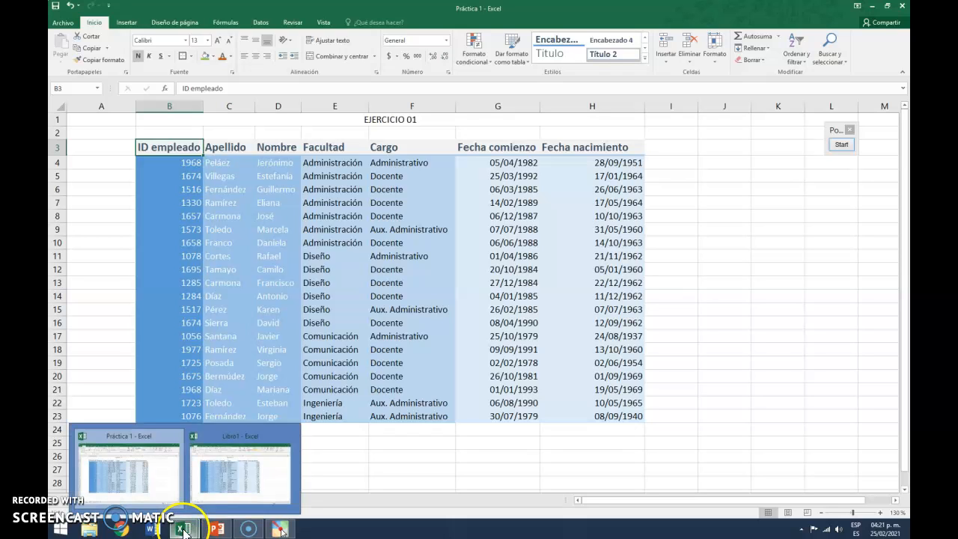
pyautogui.click(224, 478)
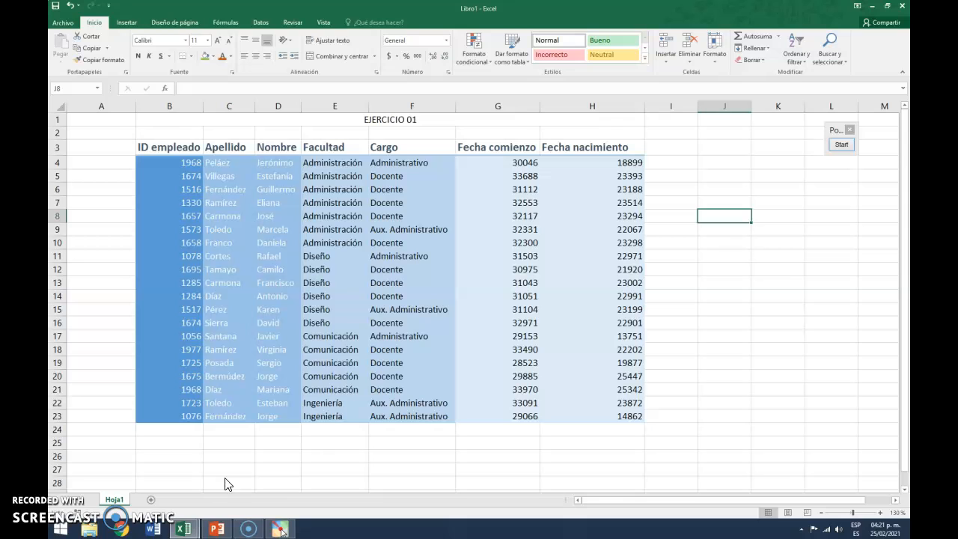
pyautogui.click(841, 145)
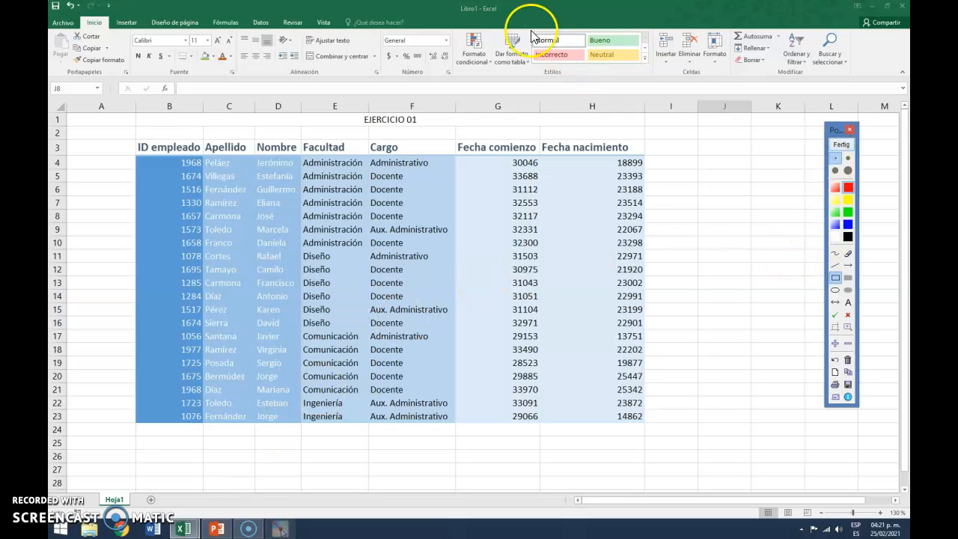
pyautogui.moveTo(520, 15); pyautogui.dragTo(652, 85)
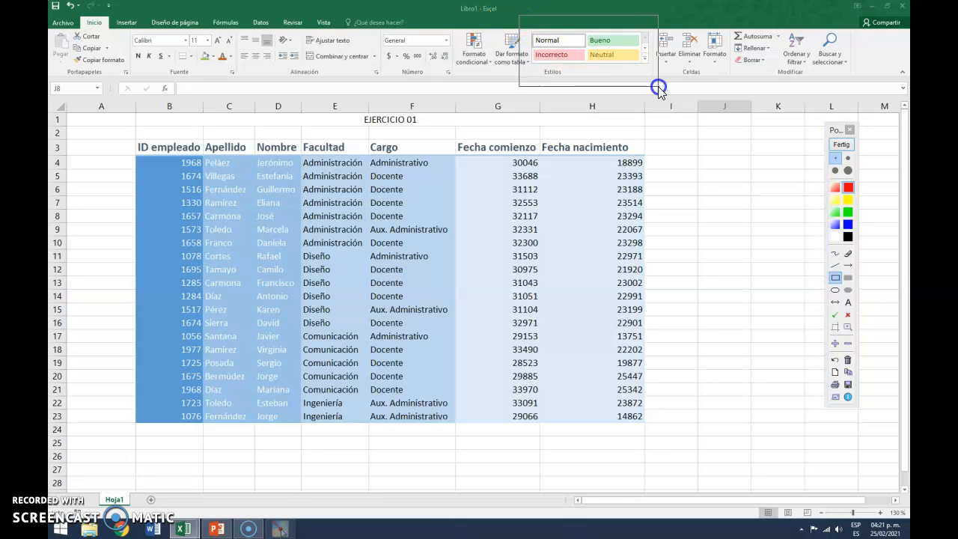
pyautogui.moveTo(658, 86); pyautogui.dragTo(658, 86)
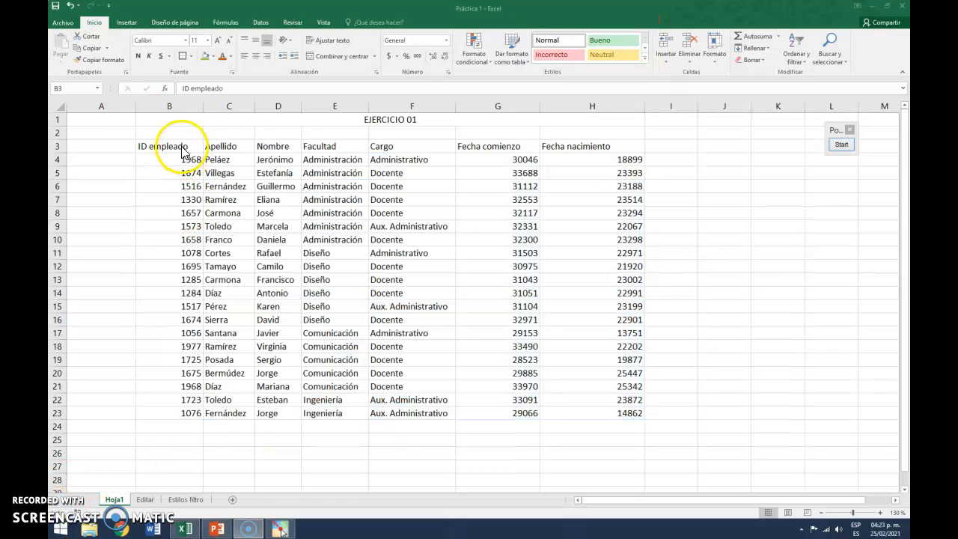
# Set the font of header cell B3 to Arabic Typesetting and increase its size to 12
pyautogui.click(182, 146)
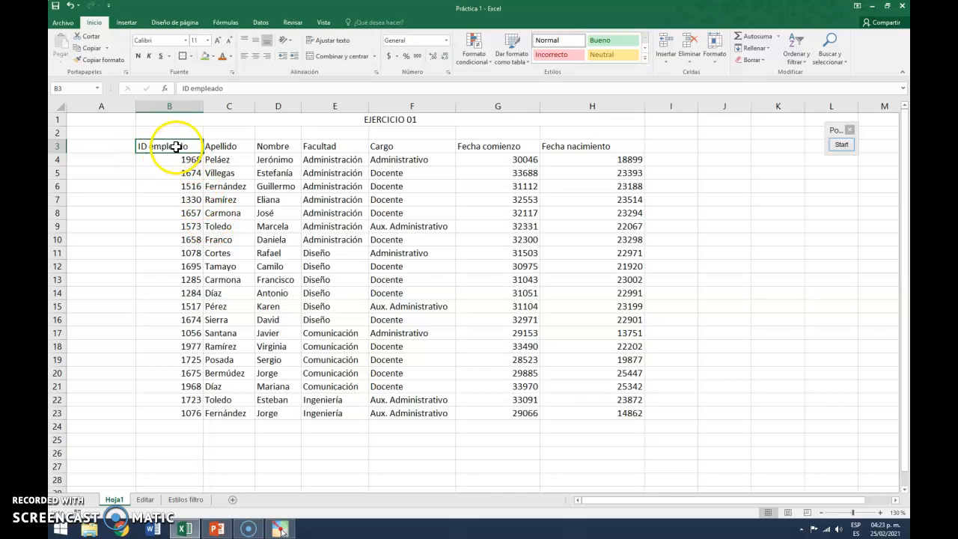
pyautogui.click(184, 40)
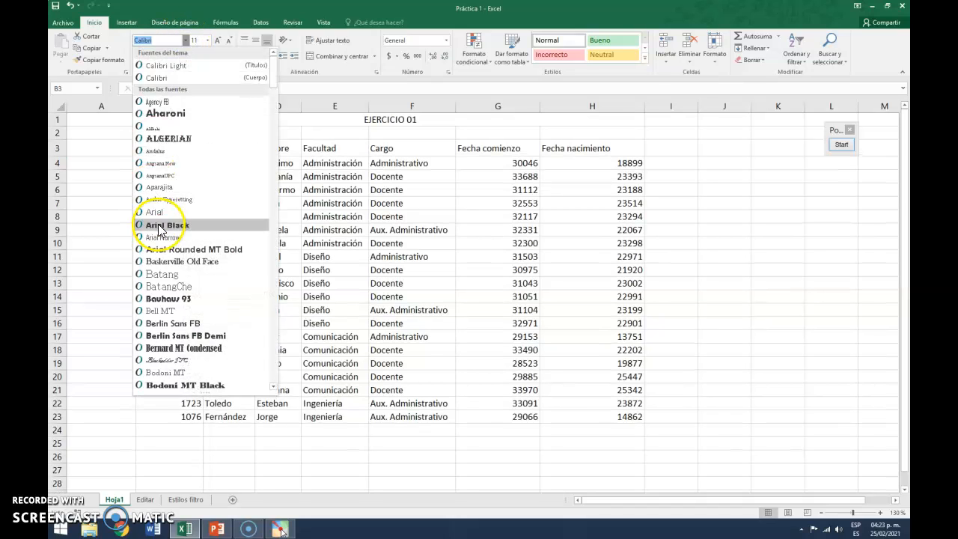
pyautogui.click(180, 200)
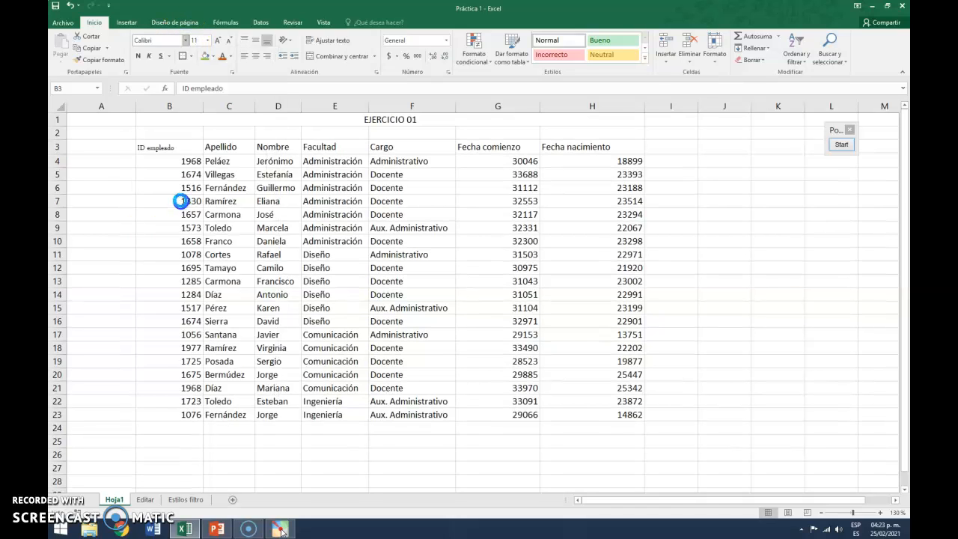
pyautogui.click(218, 39)
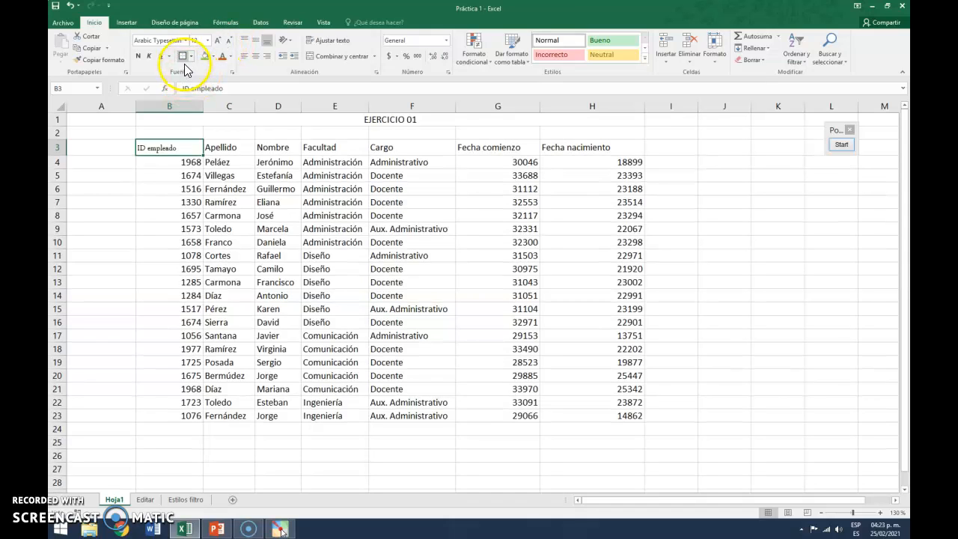
# Give B3 all borders, bold text and a light orange fill
pyautogui.click(190, 58)
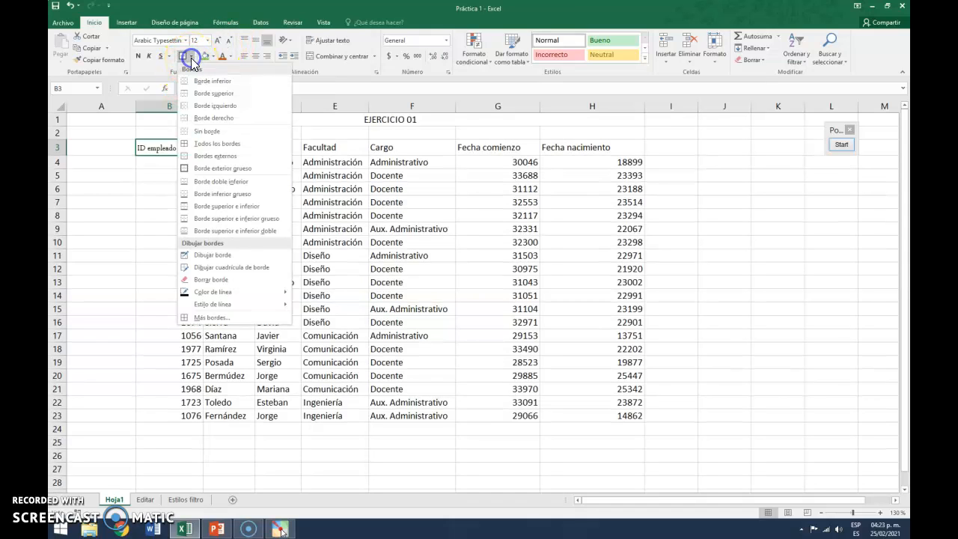
pyautogui.click(196, 146)
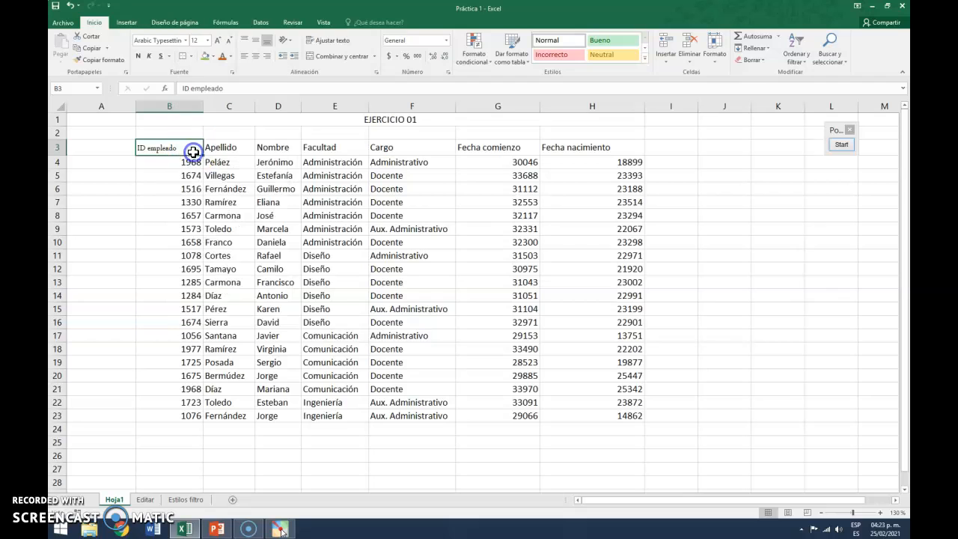
pyautogui.click(138, 56)
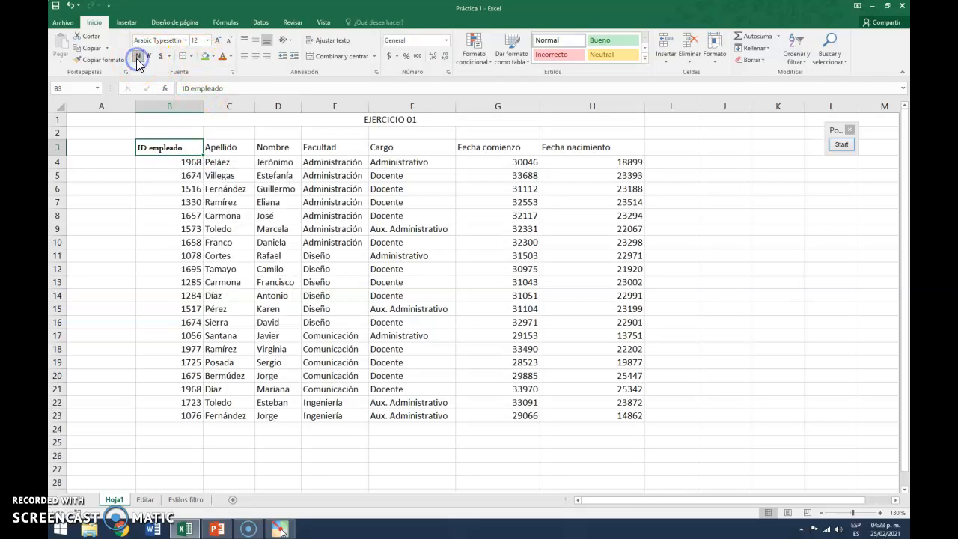
pyautogui.click(213, 58)
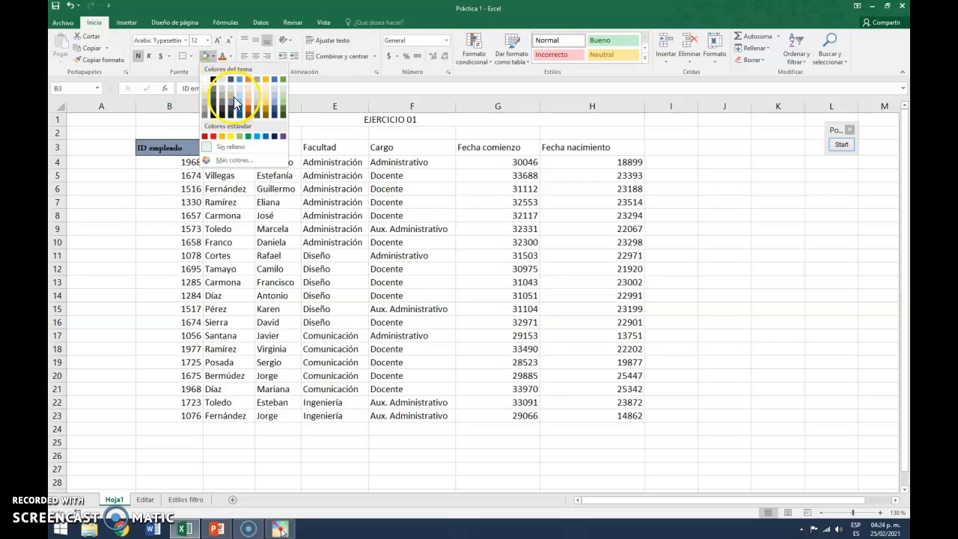
pyautogui.click(249, 89)
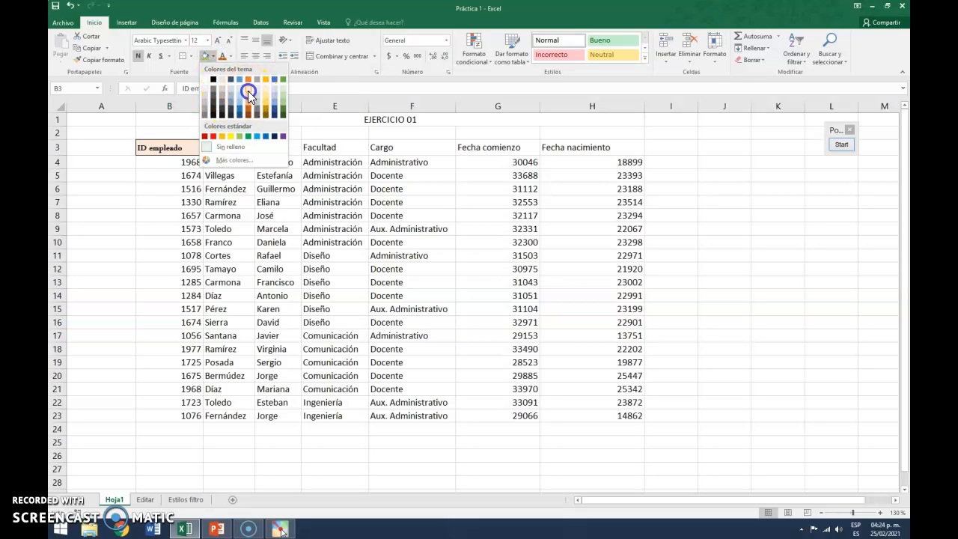
# Set B3's font colour to blue and center its text horizontally and vertically
pyautogui.click(231, 58)
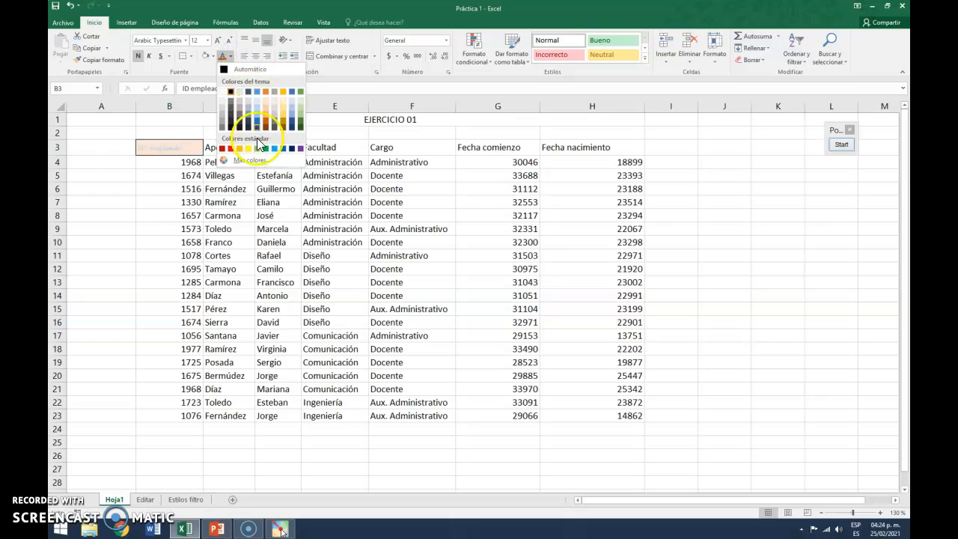
pyautogui.click(284, 151)
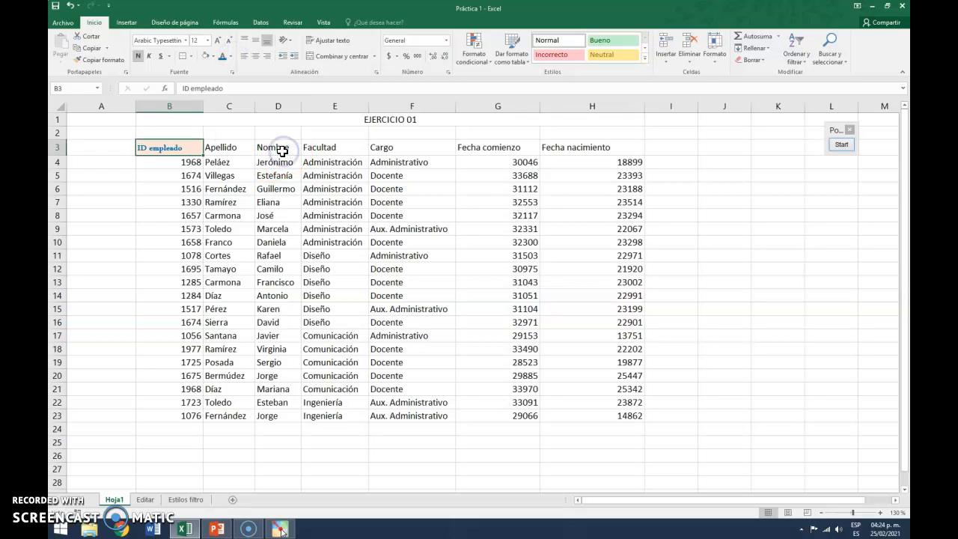
pyautogui.click(258, 57)
pyautogui.click(257, 41)
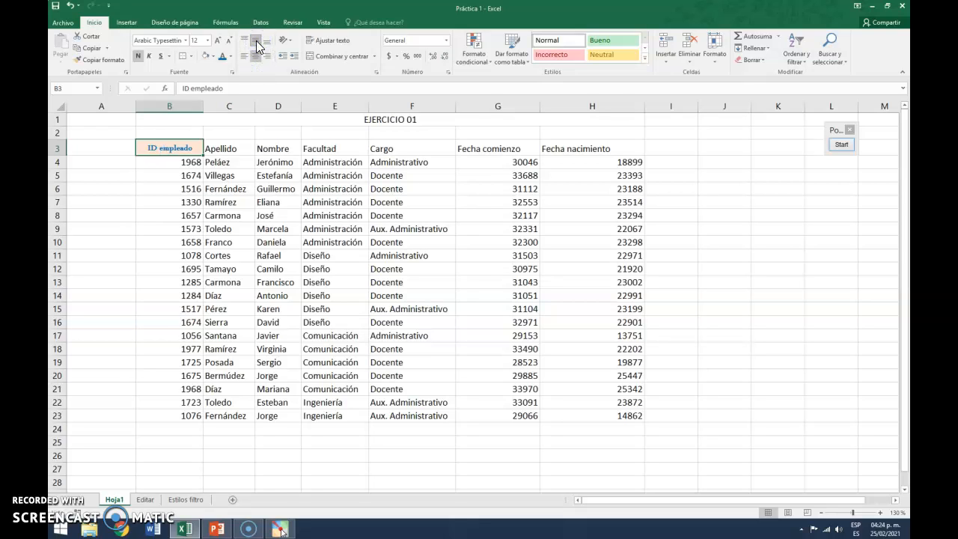
# Start a new cell style from the formatting of B3 and name it Encabezados
pyautogui.click(645, 60)
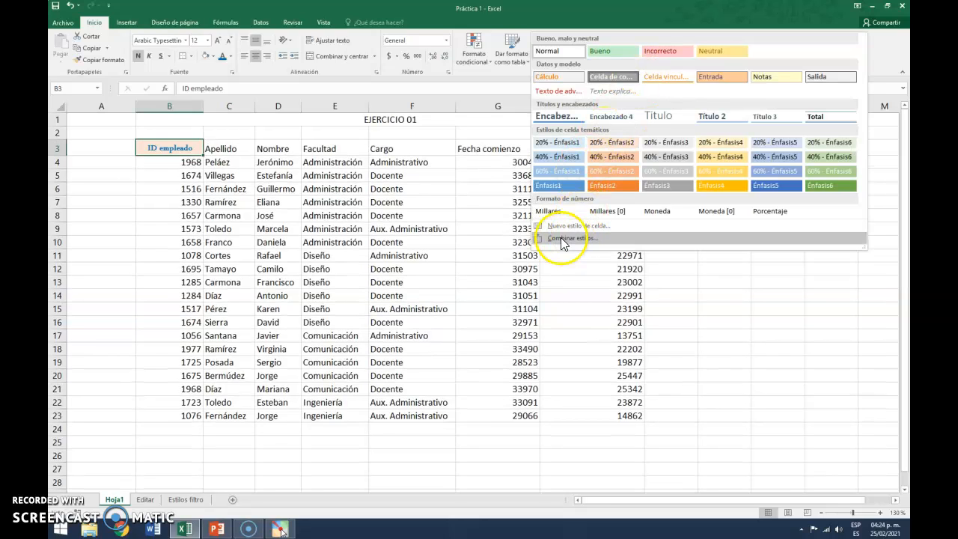
pyautogui.click(564, 226)
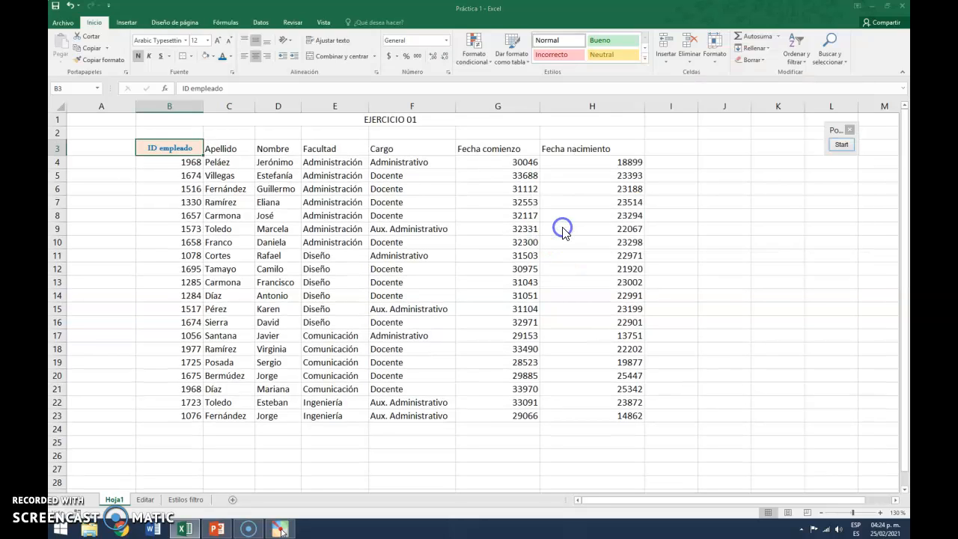
pyautogui.moveTo(256, 79); pyautogui.dragTo(486, 121)
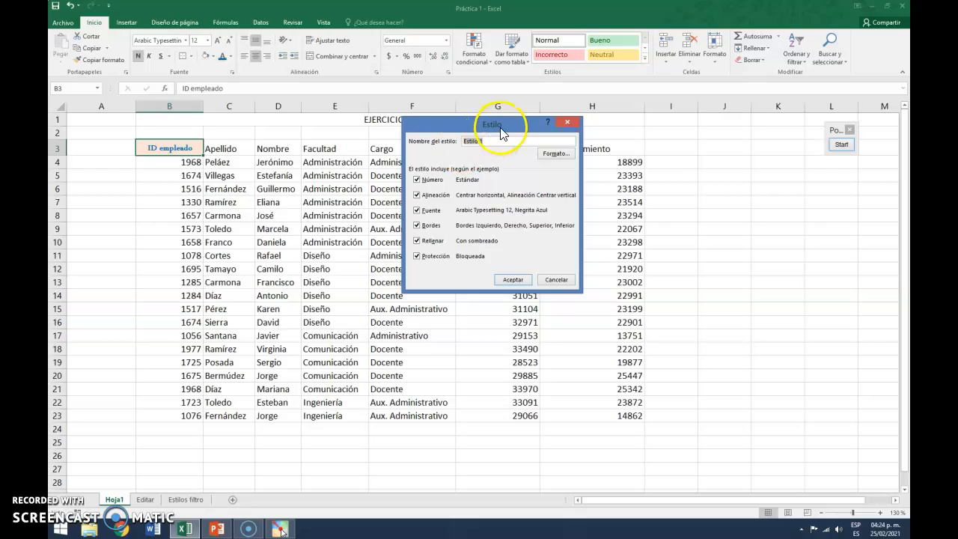
pyautogui.moveTo(497, 127); pyautogui.dragTo(472, 132)
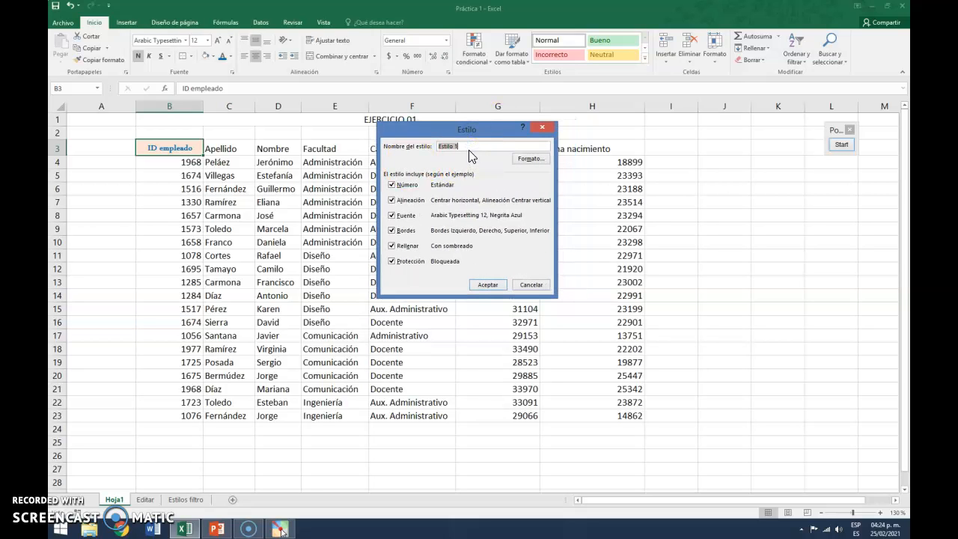
pyautogui.write('Encabezados')
# Review the Encabezados style's alignment, font, border, fill and number settings, then save the style
pyautogui.click(511, 166)
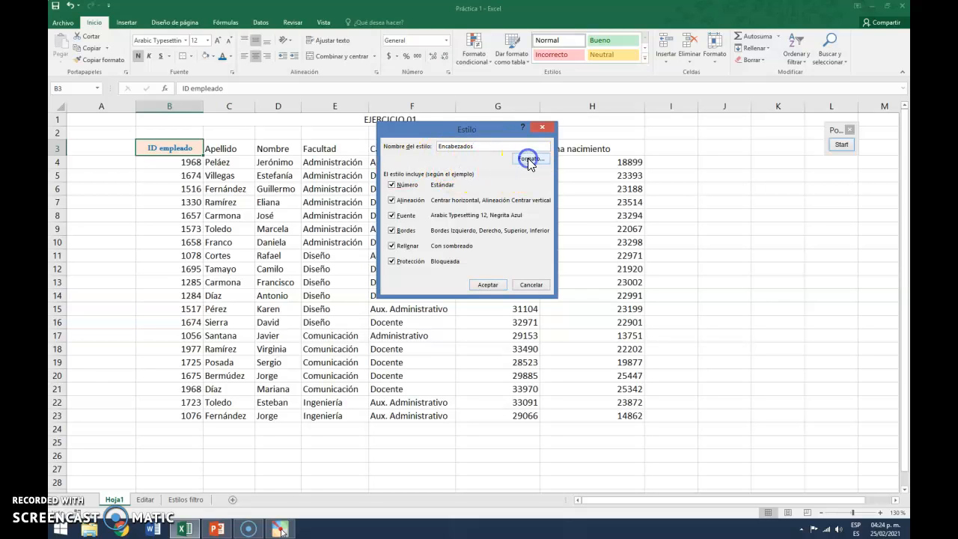
pyautogui.click(173, 69)
pyautogui.click(206, 69)
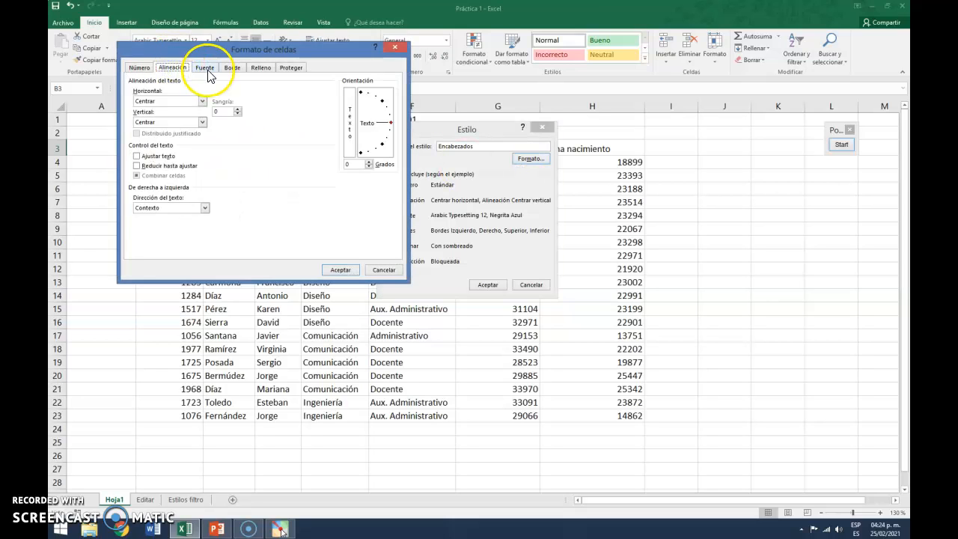
pyautogui.click(233, 69)
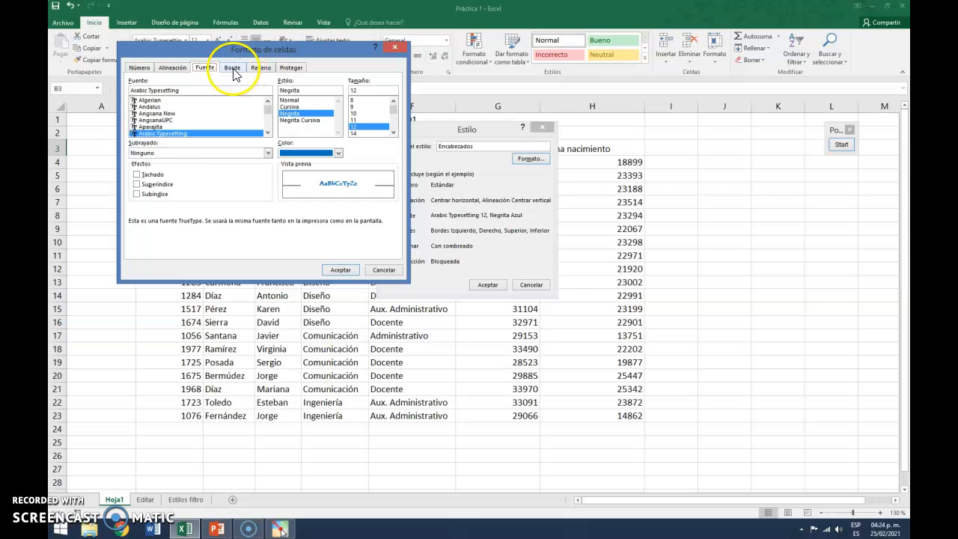
pyautogui.click(263, 68)
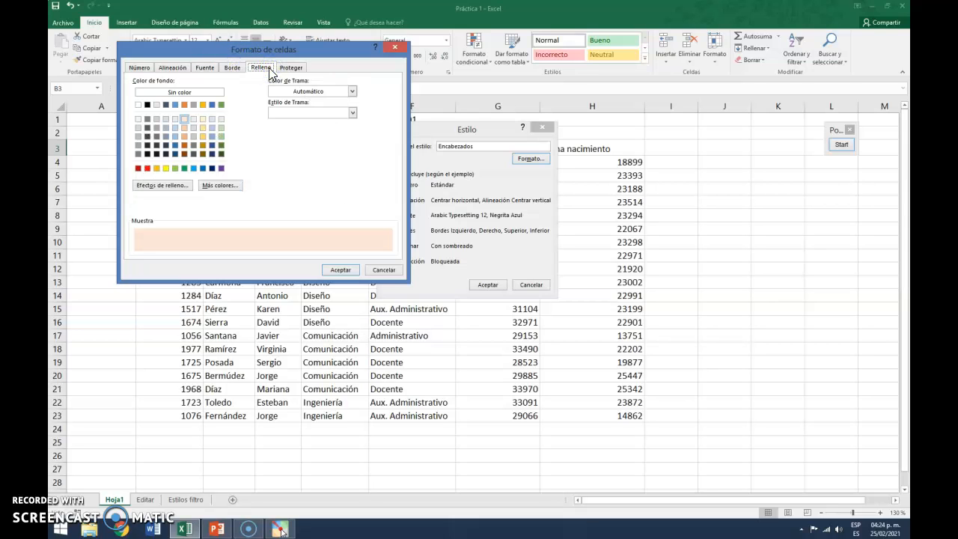
pyautogui.moveTo(305, 49); pyautogui.dragTo(502, 124)
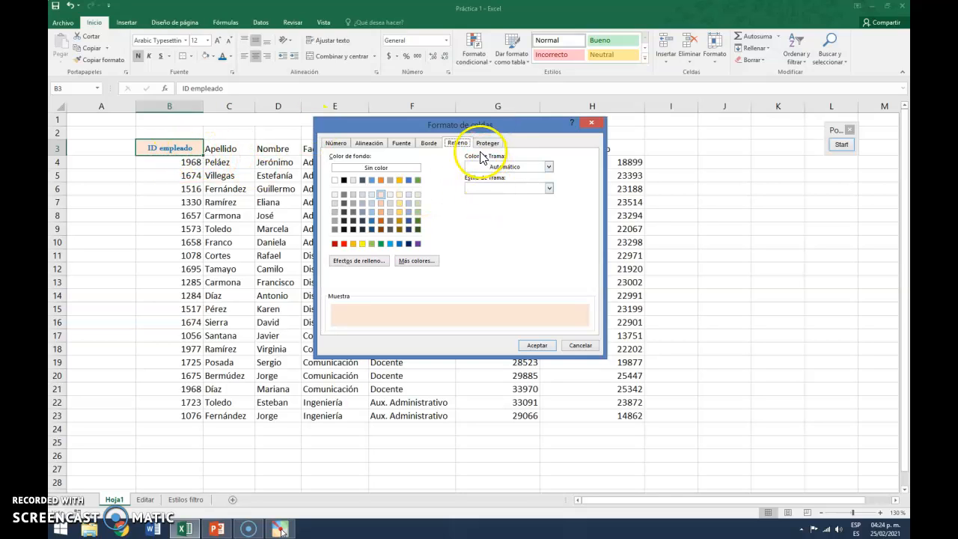
pyautogui.click(335, 144)
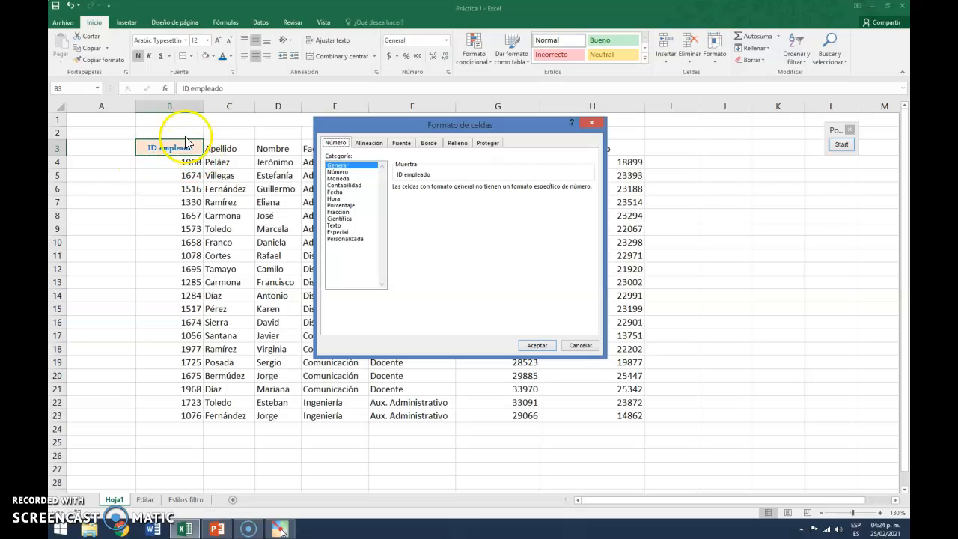
pyautogui.click(533, 345)
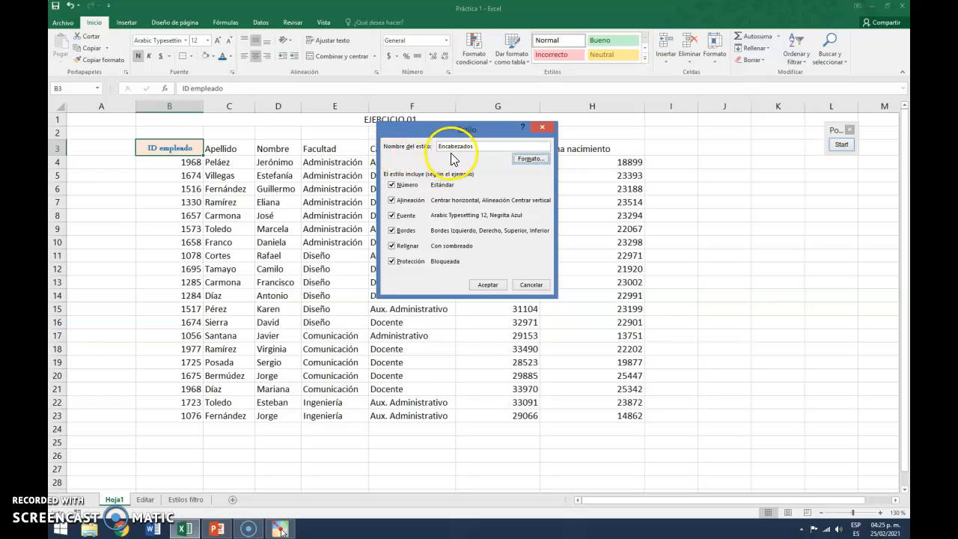
pyautogui.click(488, 285)
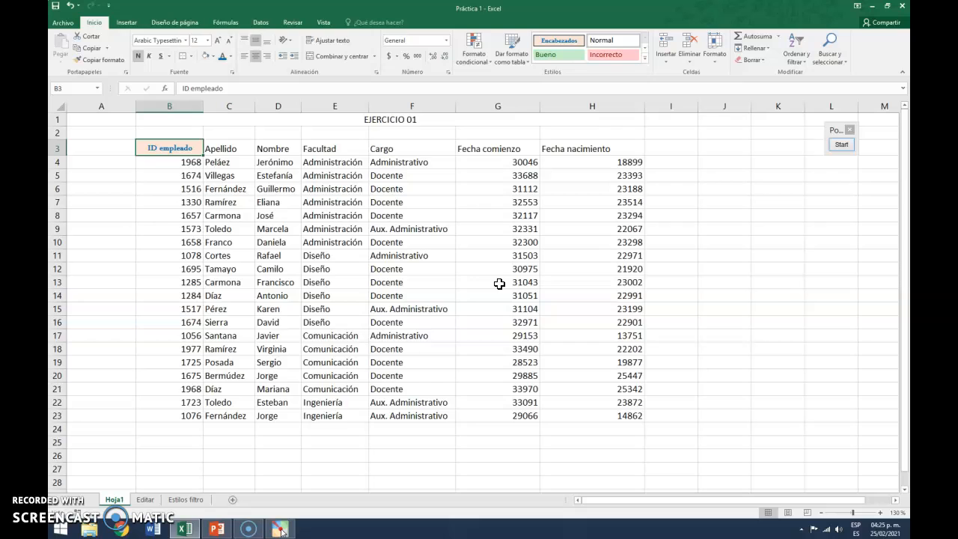
pyautogui.click(842, 144)
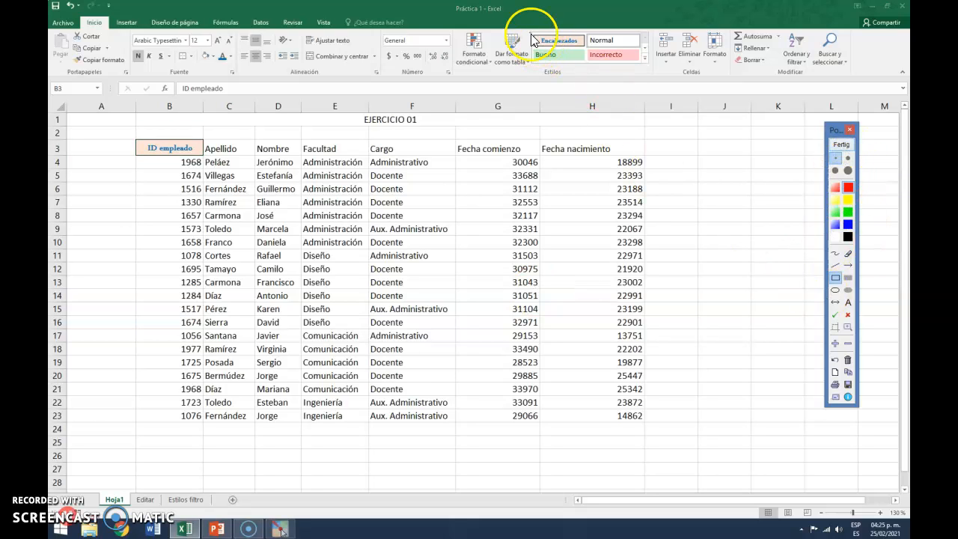
pyautogui.moveTo(526, 29)
pyautogui.mouseDown()
pyautogui.moveTo(550, 50)
pyautogui.moveTo(590, 50)
pyautogui.mouseUp()
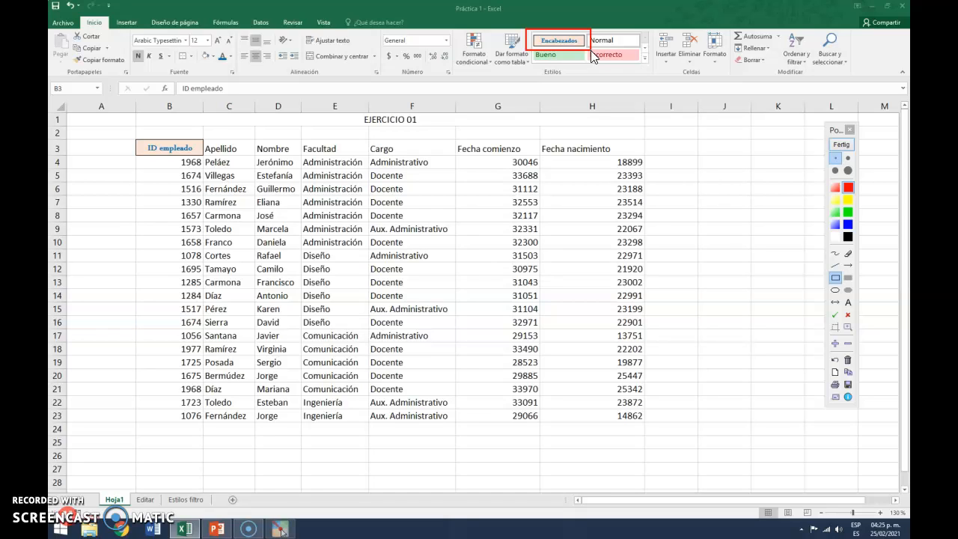
pyautogui.click(841, 147)
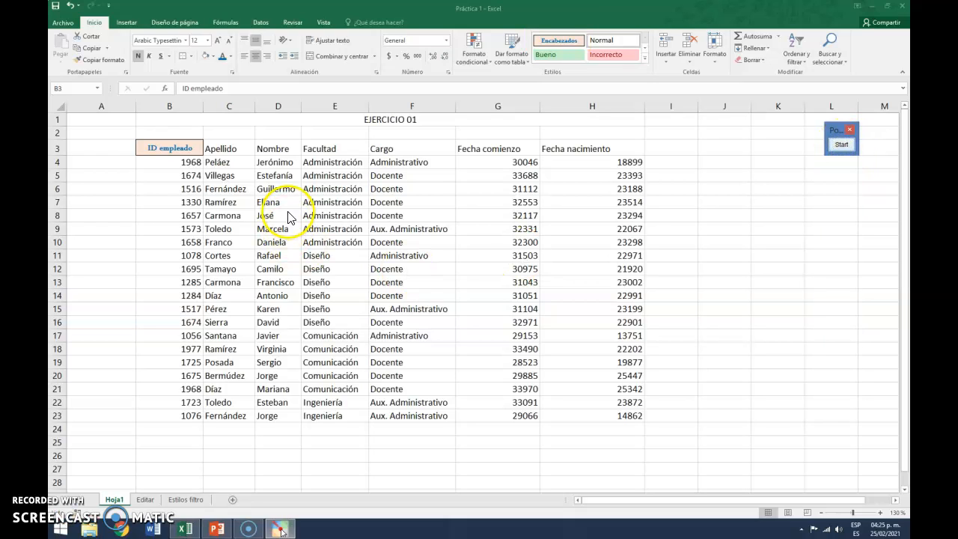
# Apply the Encabezados cell style to the remaining header cells C3 through H3
pyautogui.moveTo(231, 148); pyautogui.dragTo(627, 153)
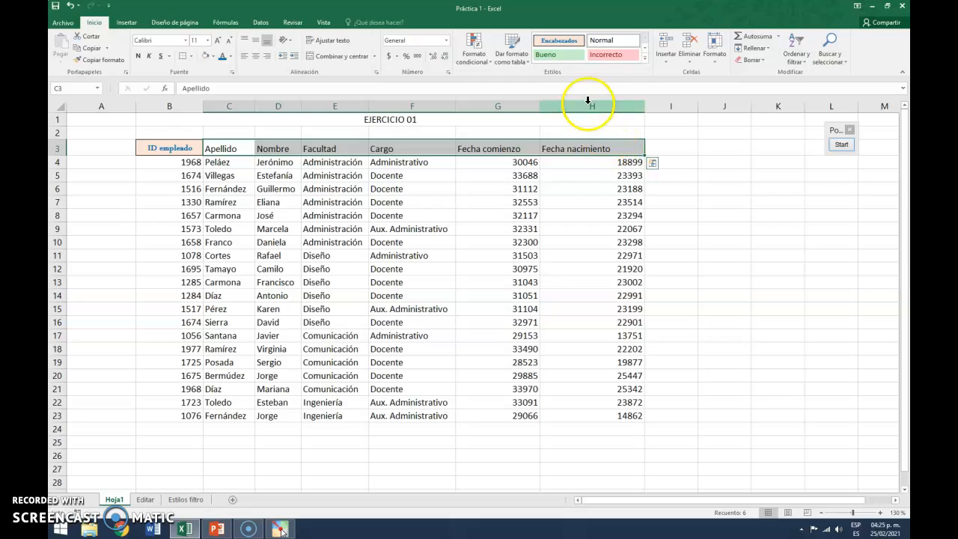
pyautogui.click(557, 40)
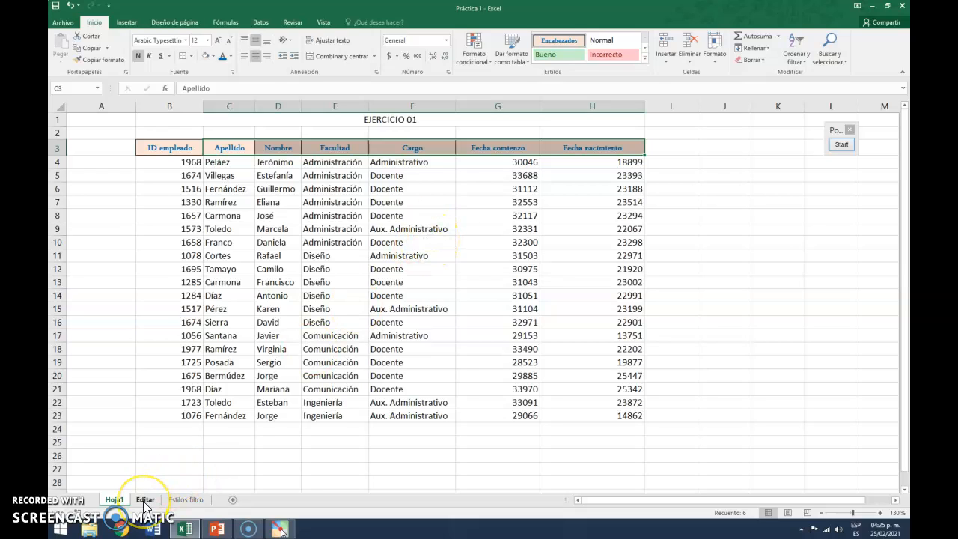
pyautogui.click(194, 502)
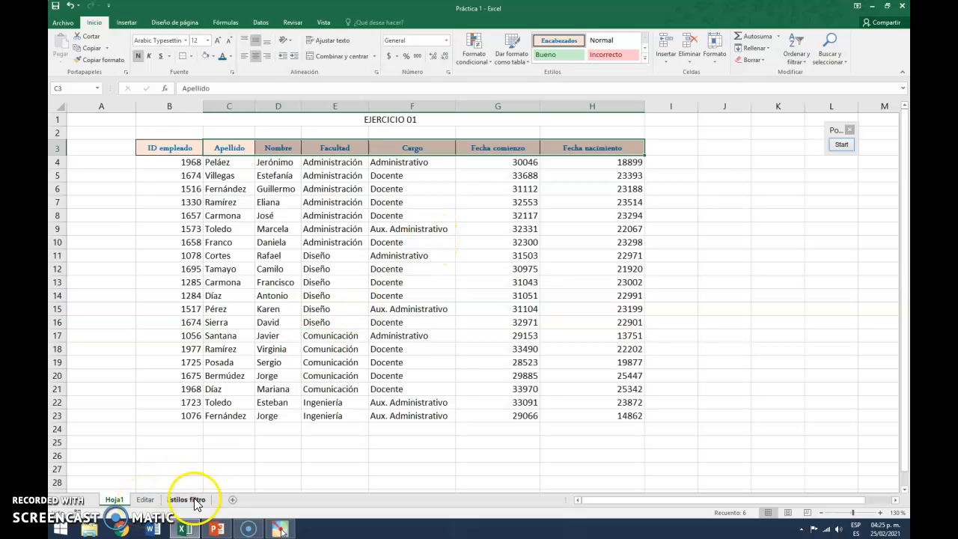
# On the Editar sheet, apply the Encabezados cell style to the header row B2:H2
pyautogui.click(145, 500)
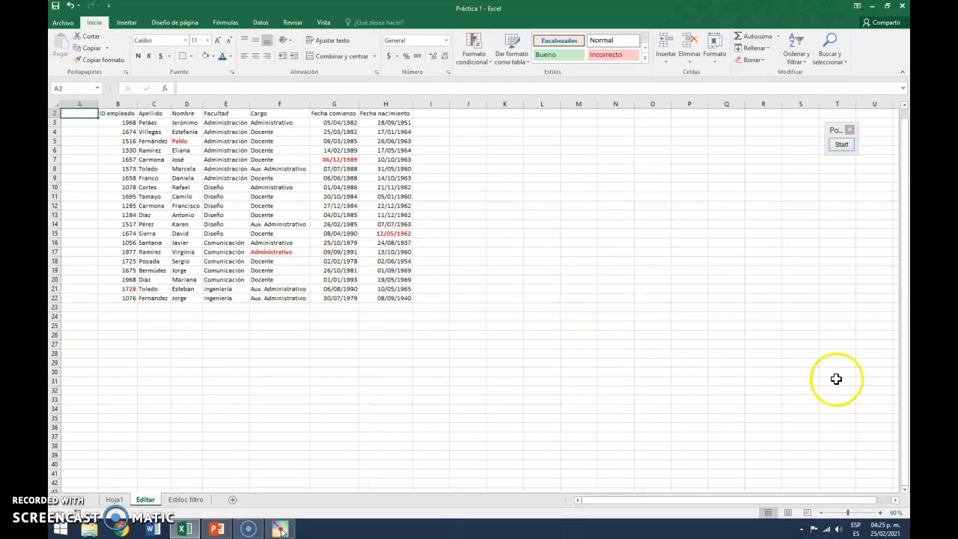
pyautogui.click(881, 514)
pyautogui.click(881, 513)
pyautogui.click(881, 514)
pyautogui.click(881, 513)
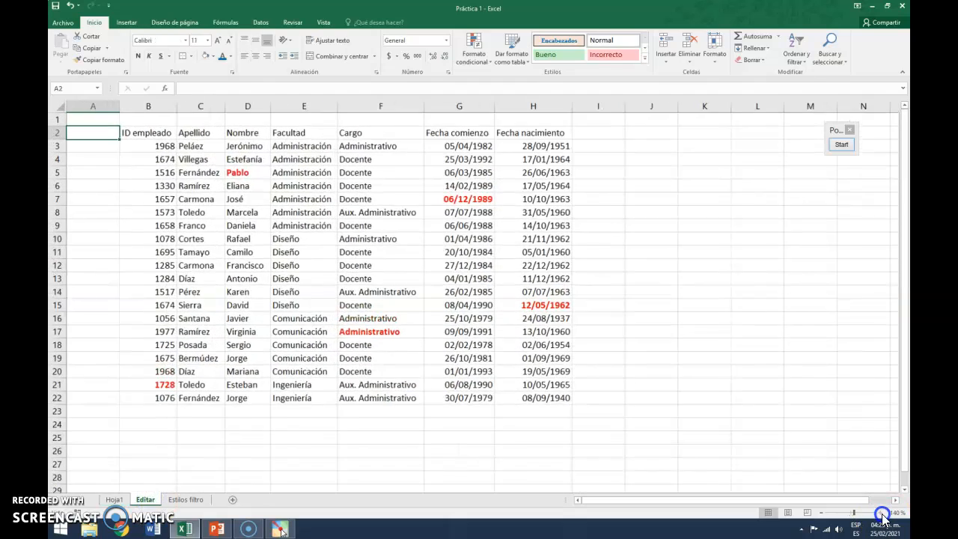
pyautogui.click(881, 514)
pyautogui.click(881, 514)
pyautogui.moveTo(180, 138); pyautogui.dragTo(635, 137)
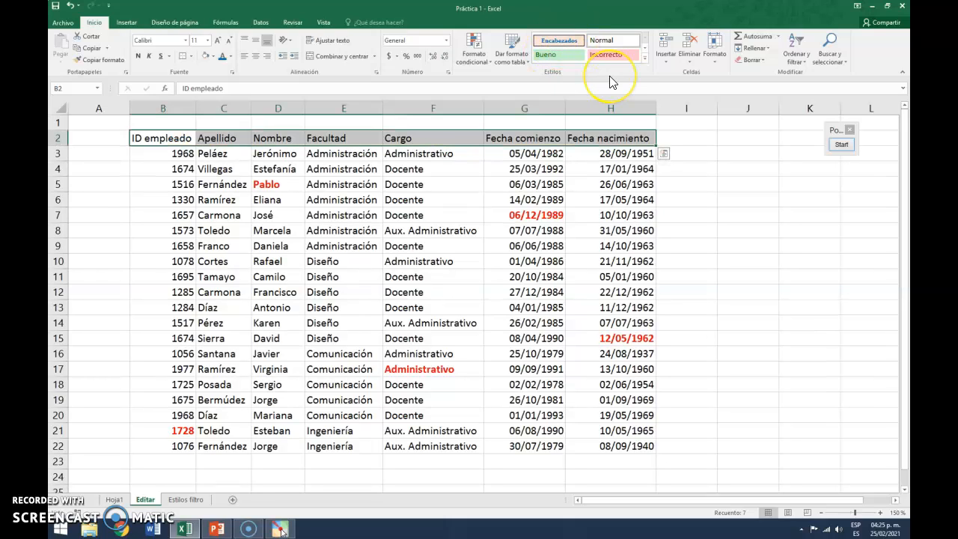
pyautogui.click(556, 41)
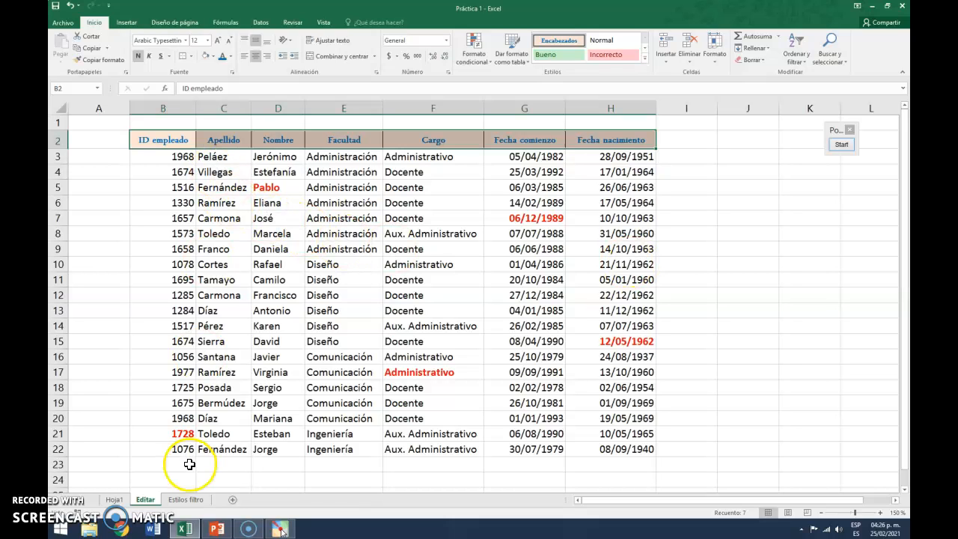
# On Hoja1, set data cell B4's font to Agency FB at size 14
pyautogui.click(116, 499)
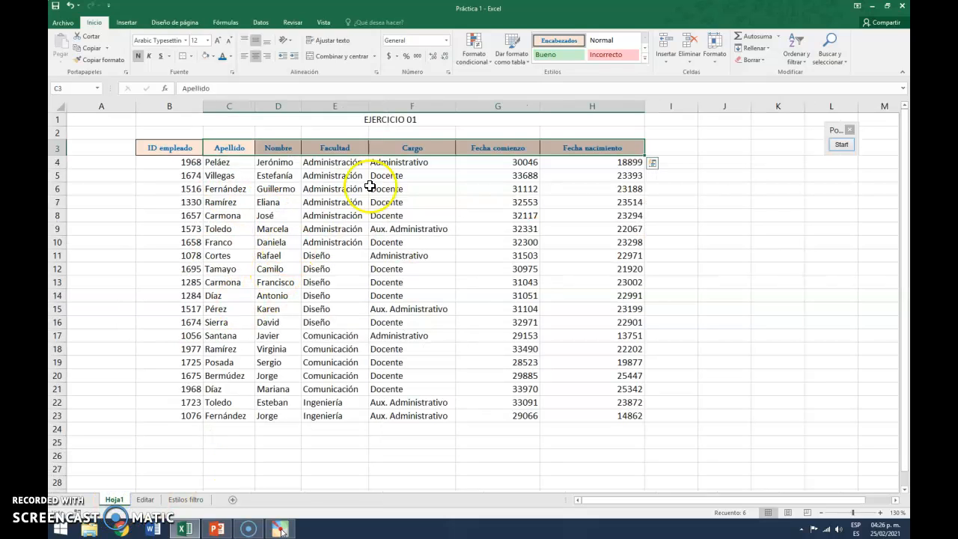
pyautogui.click(187, 163)
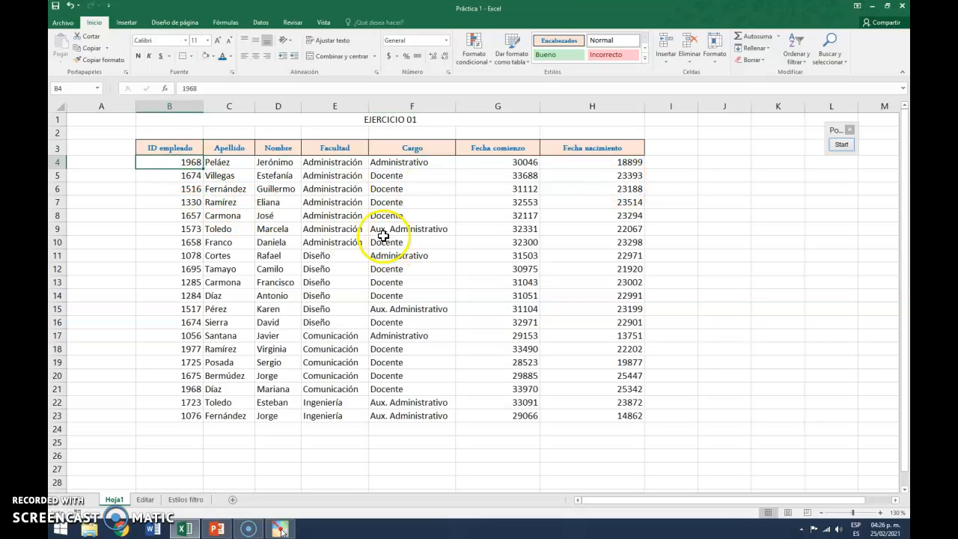
pyautogui.click(187, 44)
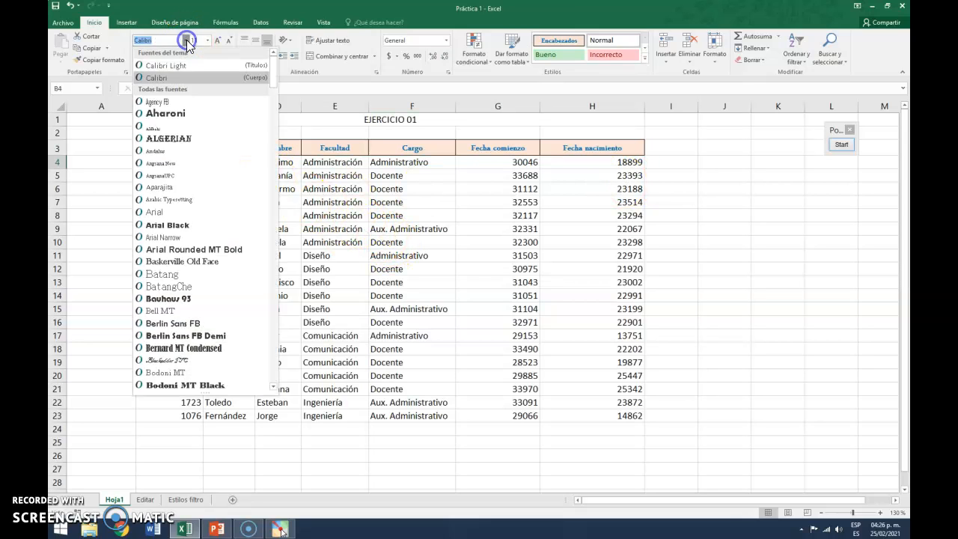
pyautogui.click(182, 98)
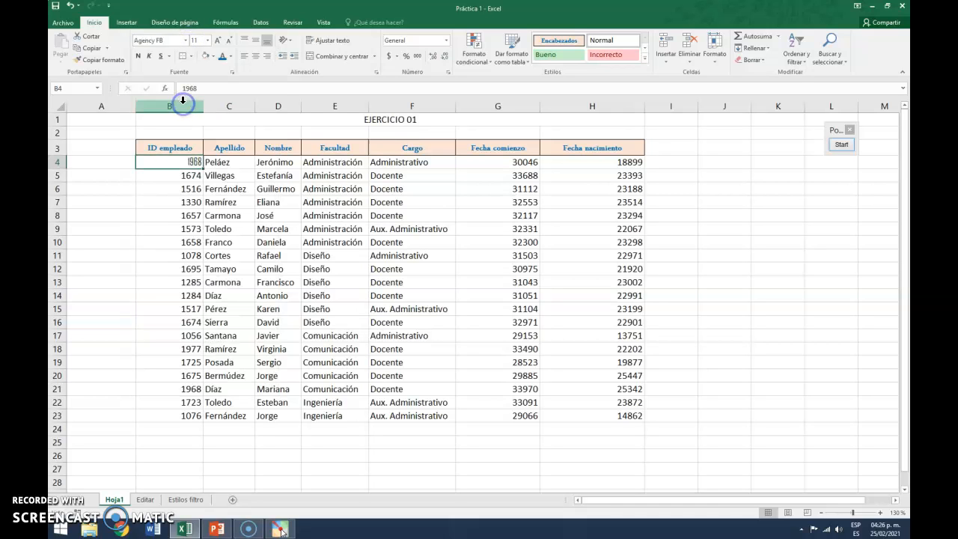
pyautogui.click(208, 40)
pyautogui.click(197, 101)
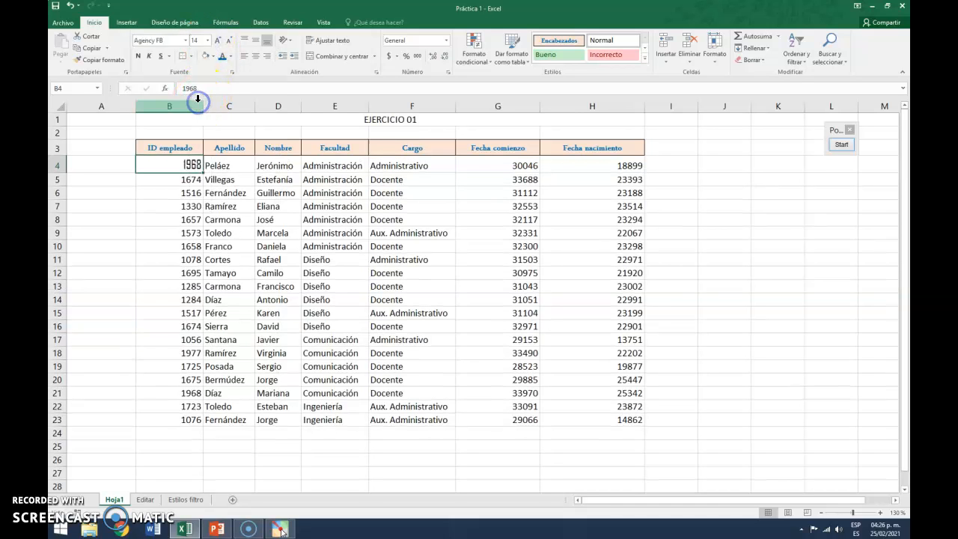
# Start a new cell style from B4 named Datos and open its format settings
pyautogui.click(552, 100)
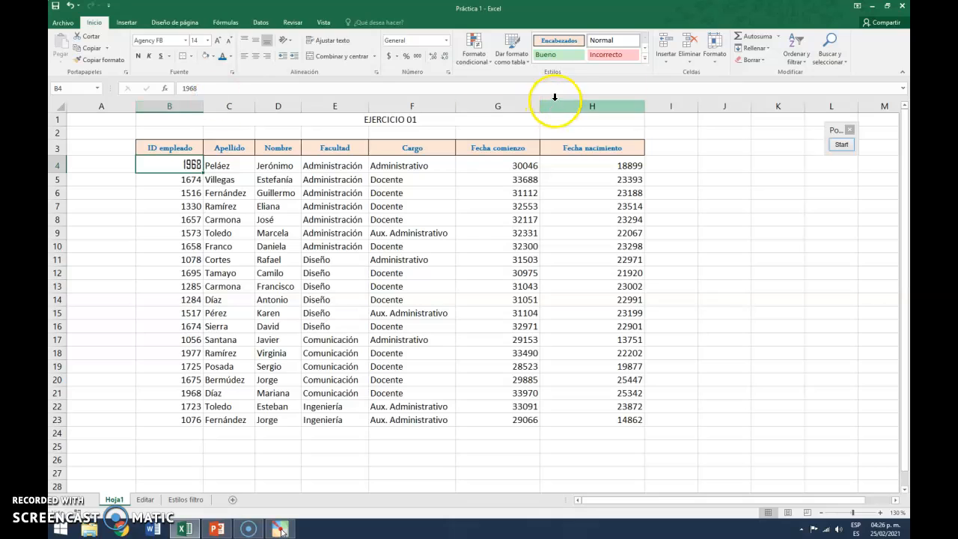
pyautogui.click(646, 64)
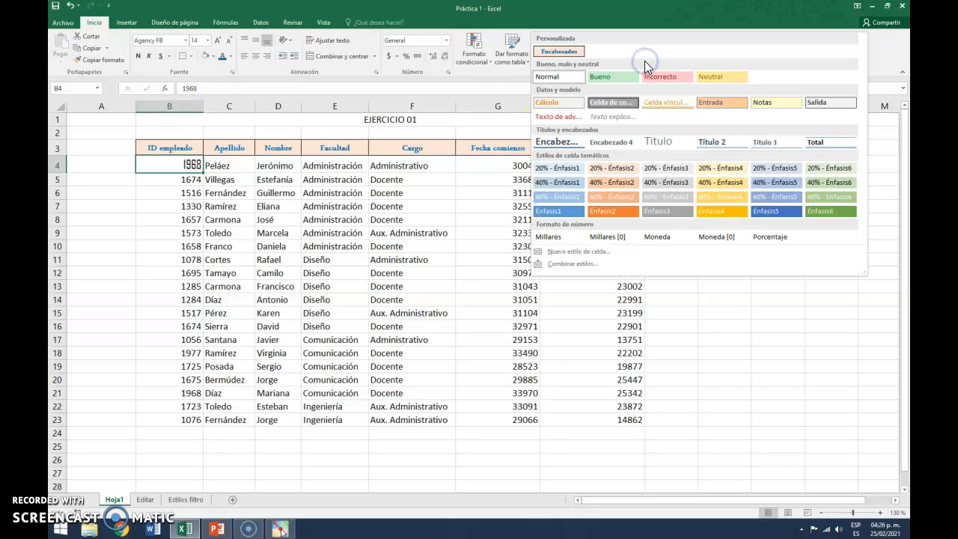
pyautogui.click(578, 252)
pyautogui.click(471, 146)
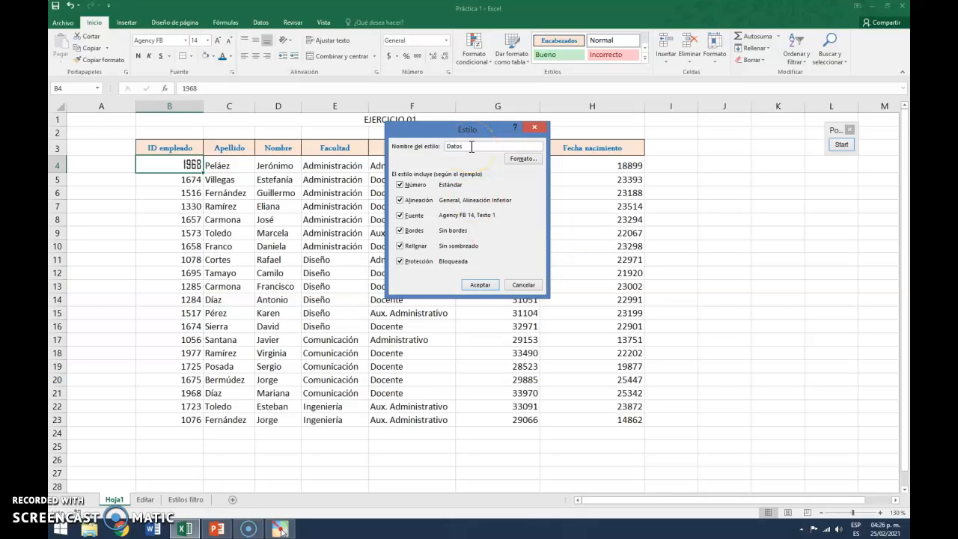
pyautogui.click(522, 160)
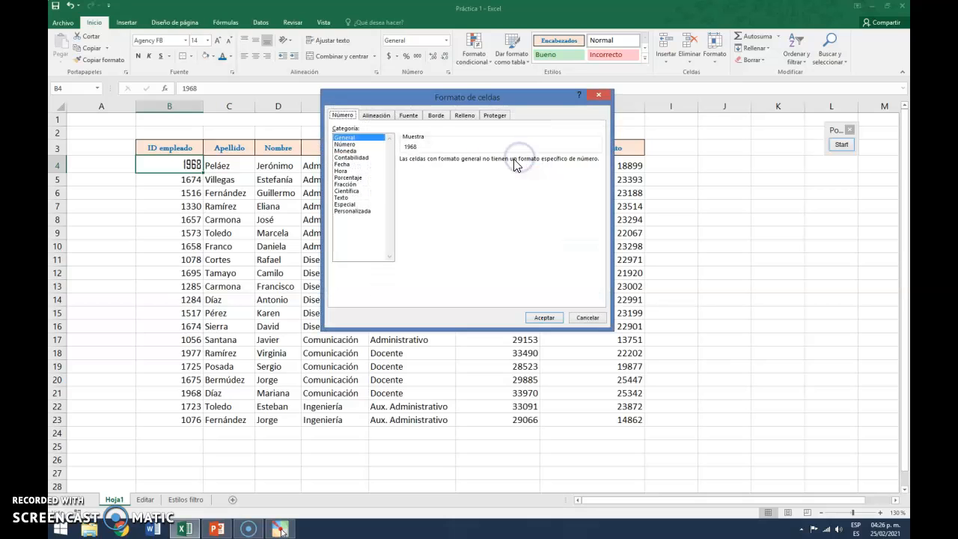
# In the Datos style's format settings, set horizontal alignment to Izquierda (sangría) and vertical alignment to Centrar
pyautogui.moveTo(494, 100); pyautogui.dragTo(537, 116)
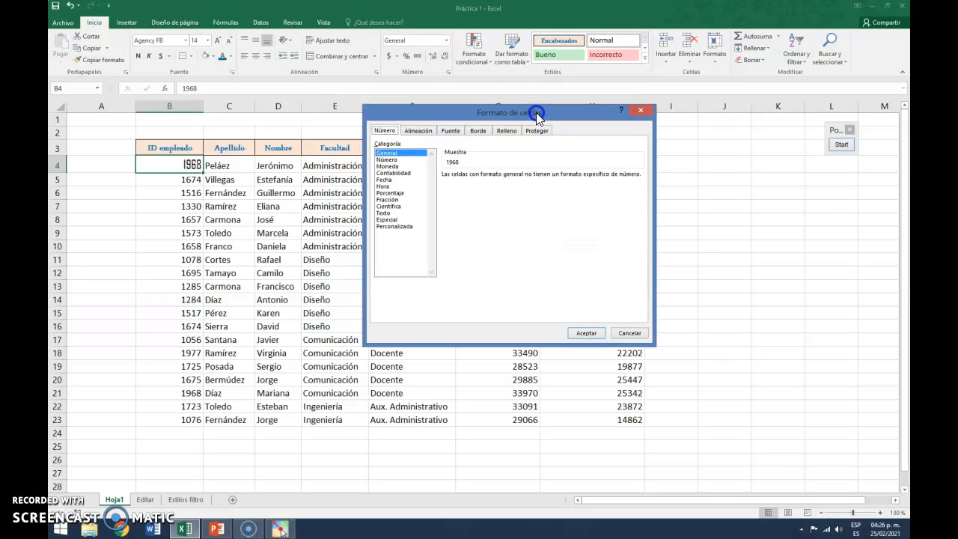
pyautogui.click(417, 132)
pyautogui.click(448, 164)
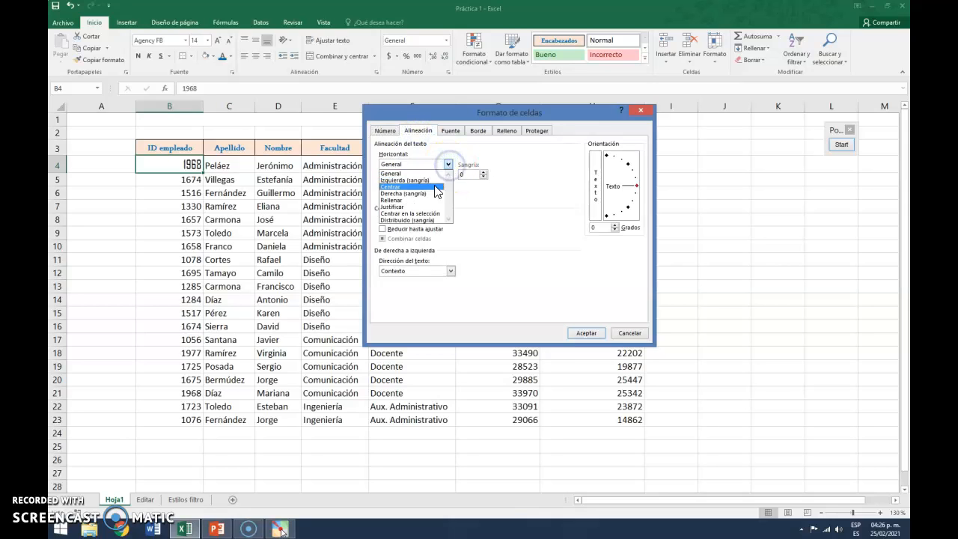
pyautogui.click(438, 182)
pyautogui.click(447, 185)
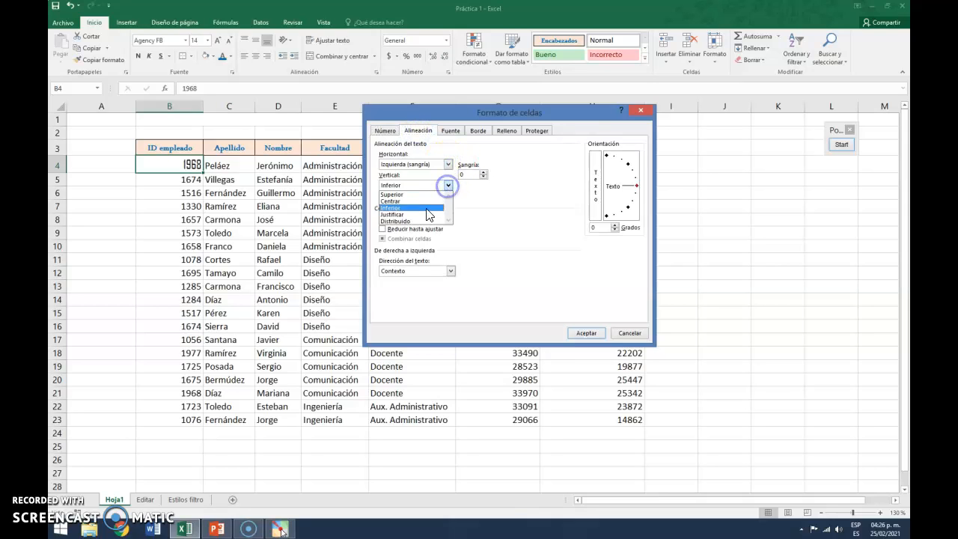
pyautogui.click(419, 201)
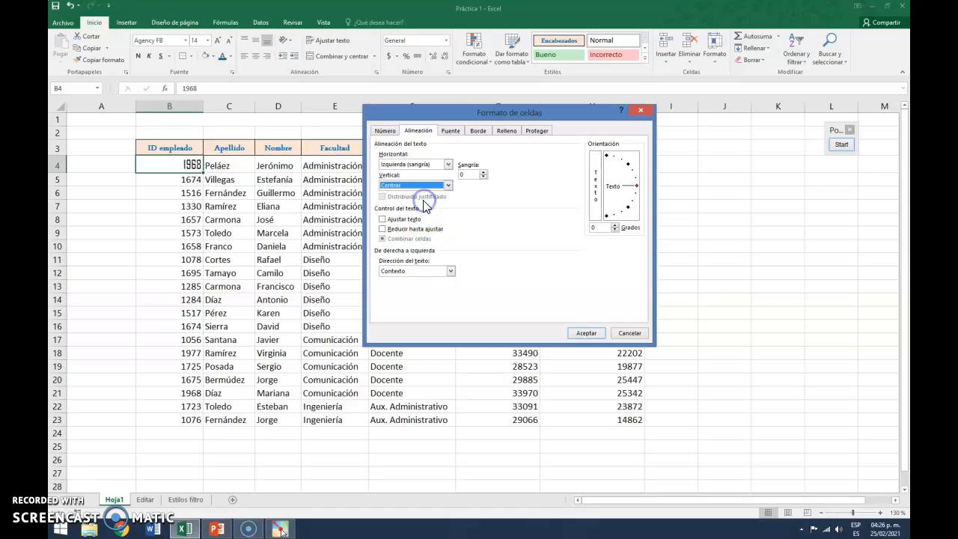
# Set the style's font size to 12 and give it a dashed outline border
pyautogui.click(451, 132)
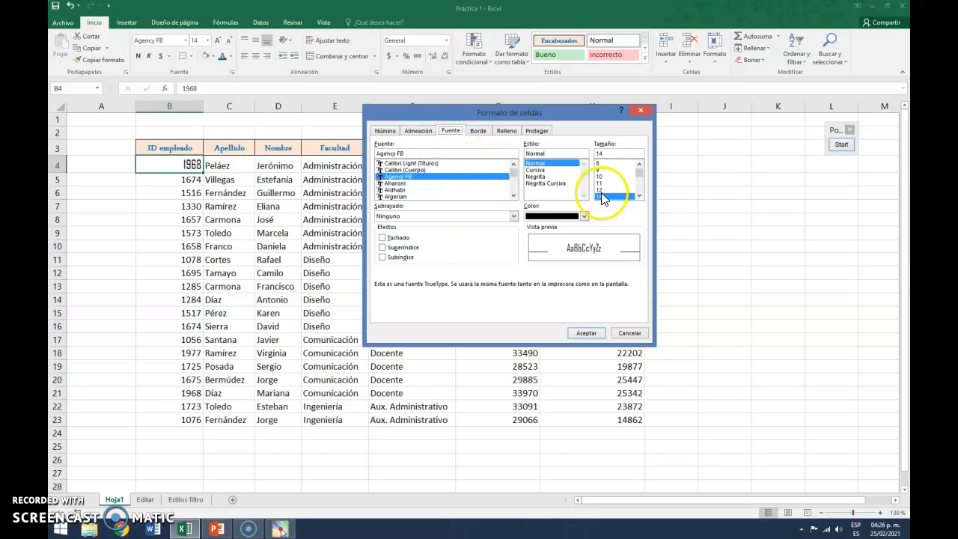
pyautogui.click(602, 190)
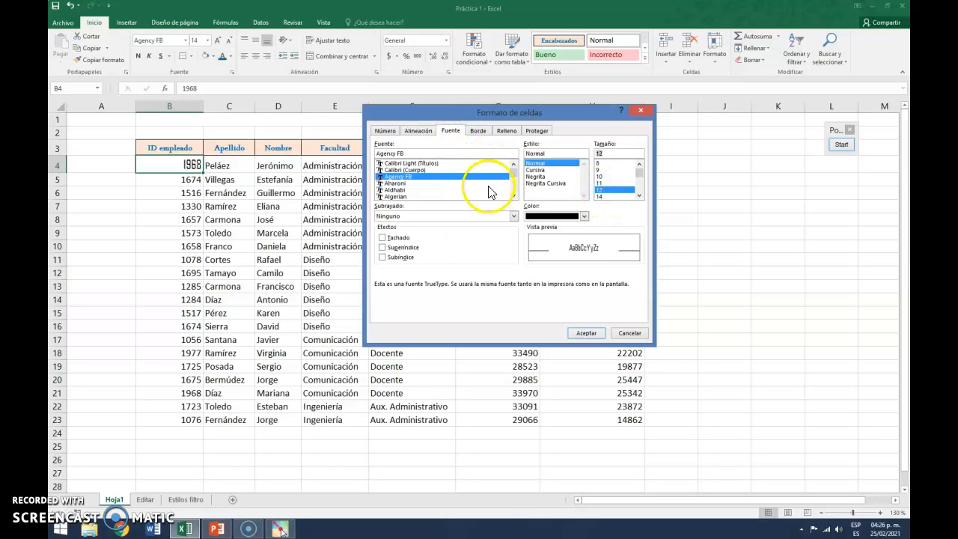
pyautogui.click(484, 132)
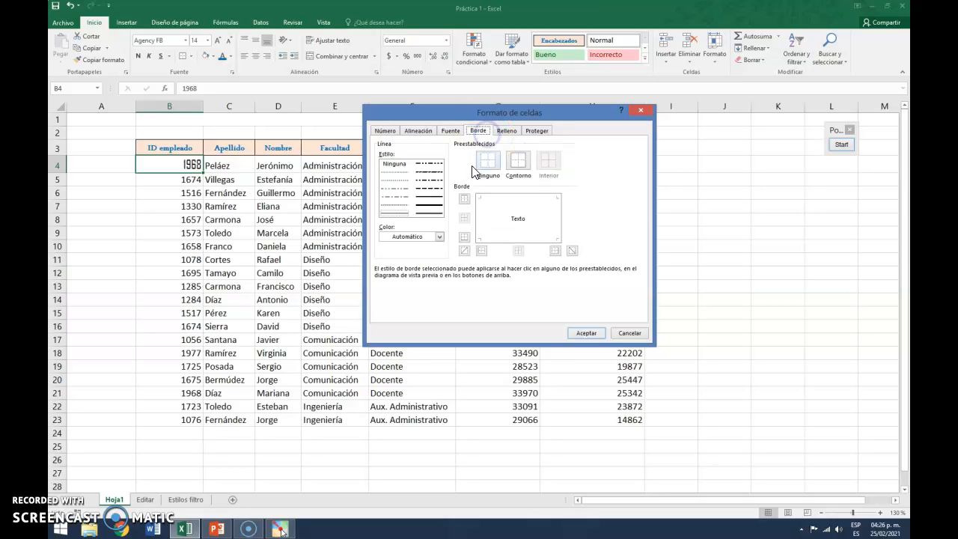
pyautogui.click(395, 172)
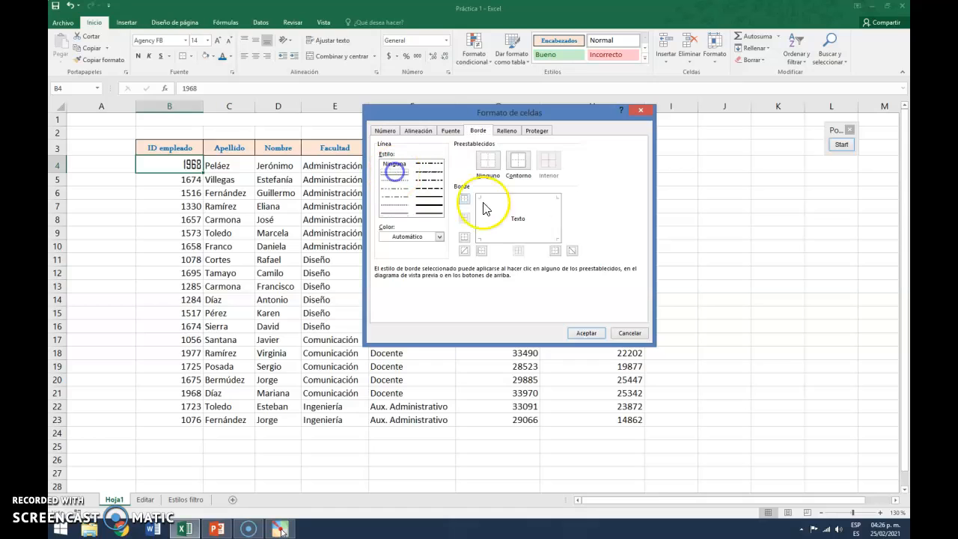
pyautogui.click(518, 161)
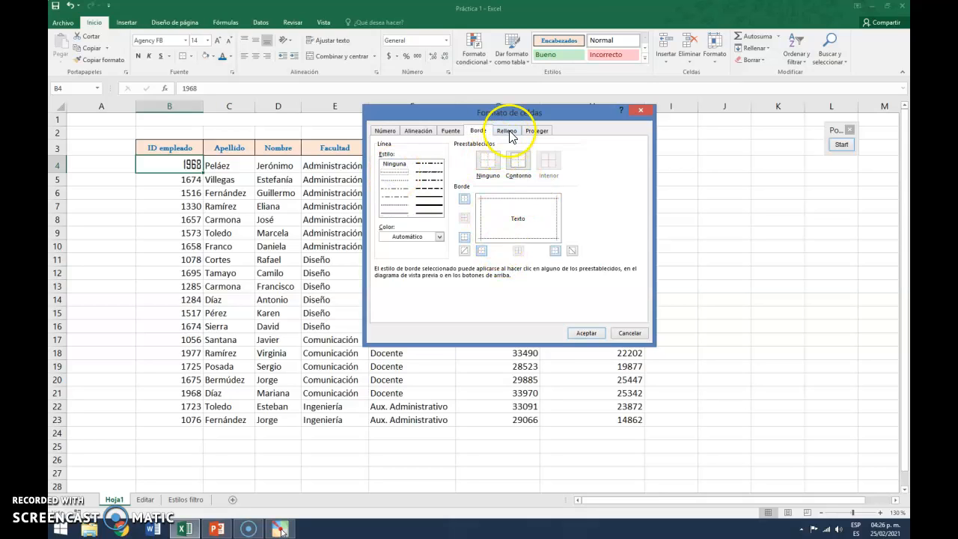
# Choose an orange background fill and save the Datos cell style
pyautogui.click(507, 131)
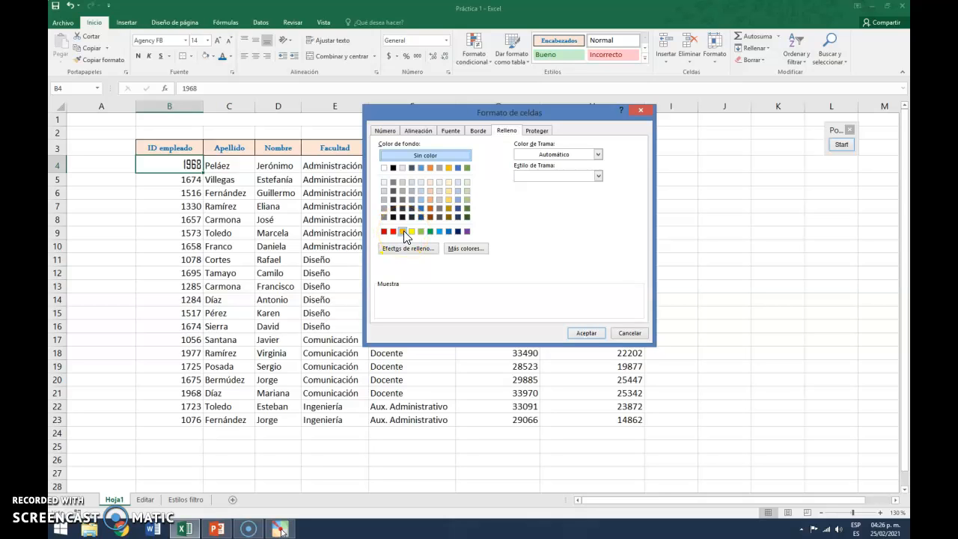
pyautogui.click(404, 230)
pyautogui.click(539, 134)
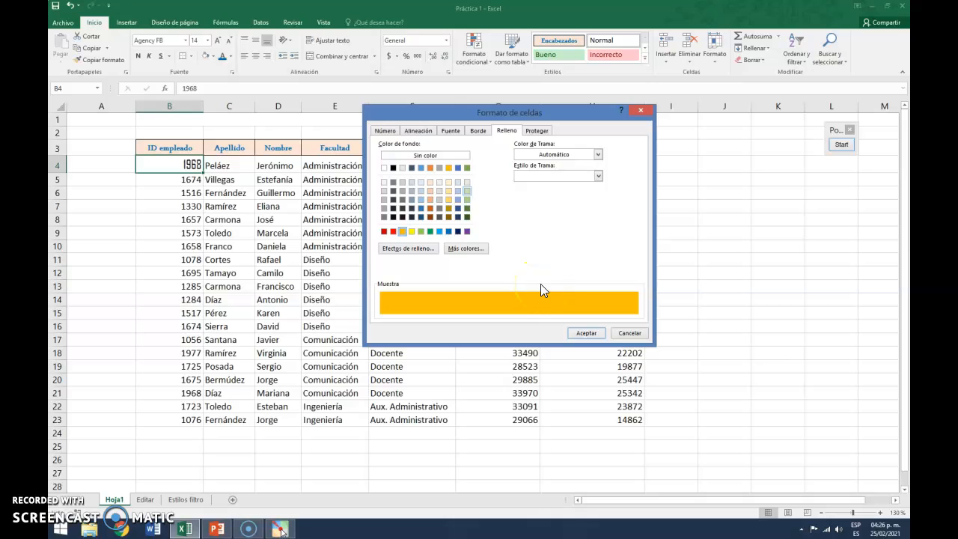
pyautogui.click(584, 334)
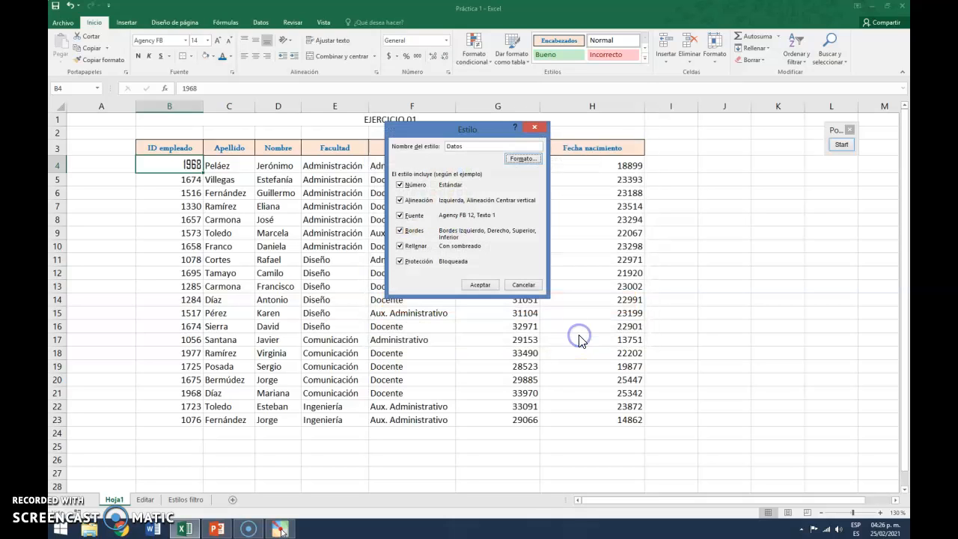
pyautogui.click(460, 147)
pyautogui.click(478, 286)
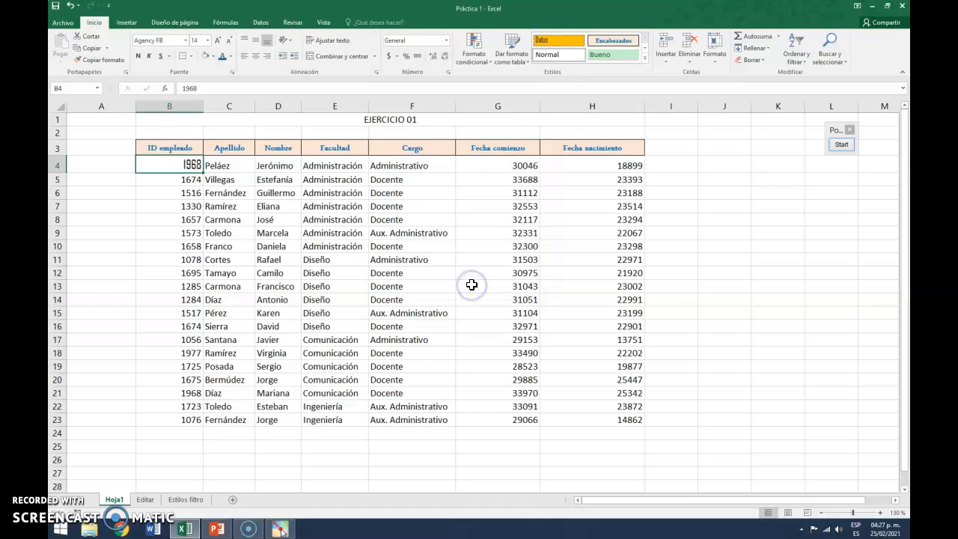
pyautogui.click(841, 145)
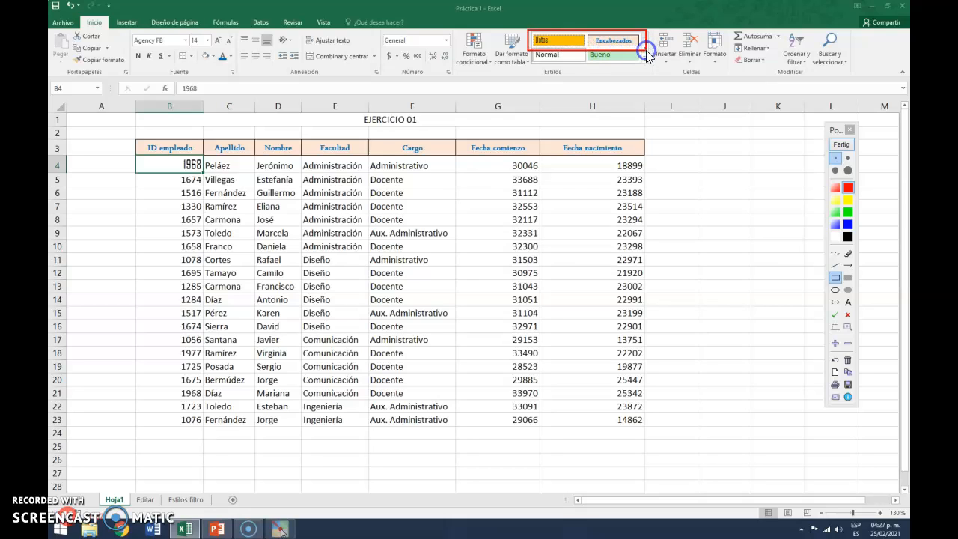
pyautogui.click(837, 146)
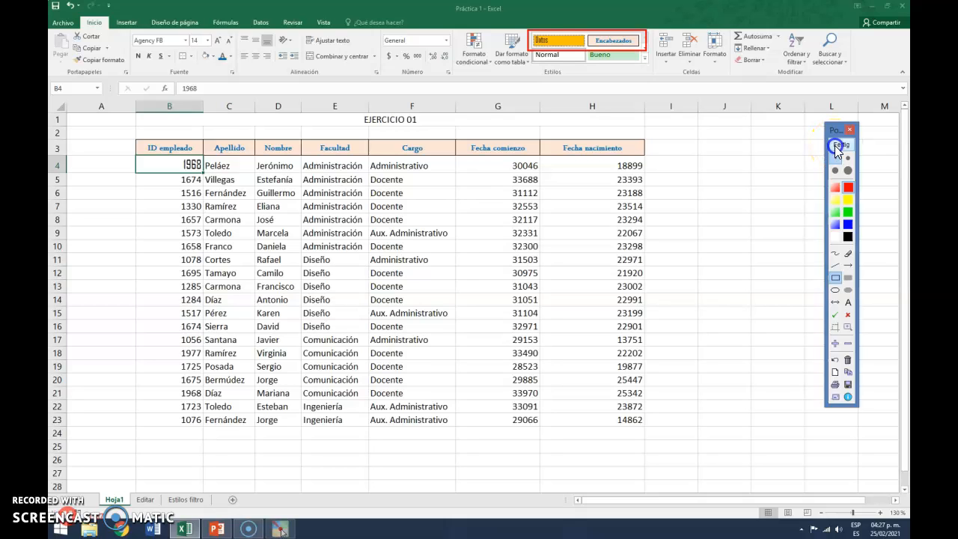
# Apply the Datos cell style to the data range B4:H23 on Hoja1
pyautogui.click(179, 165)
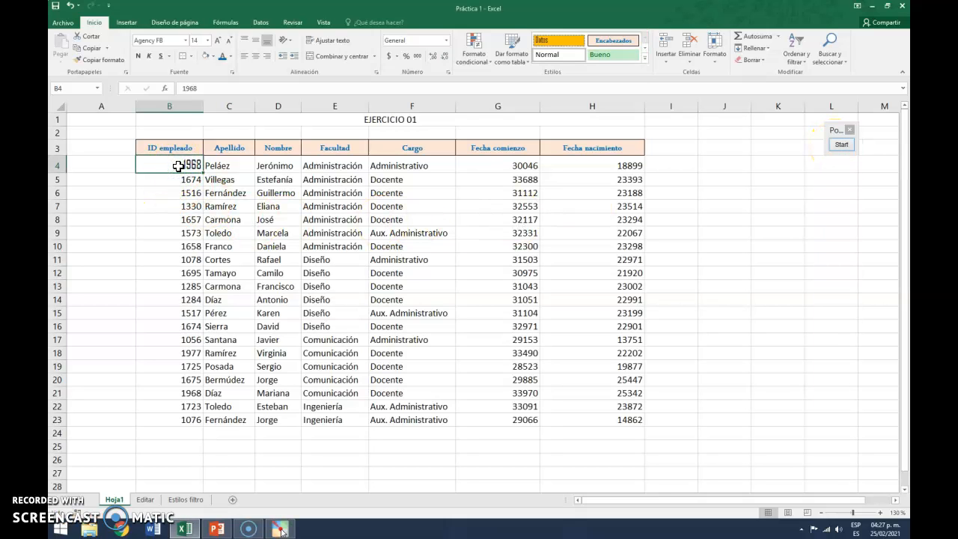
pyautogui.moveTo(154, 161); pyautogui.dragTo(596, 416)
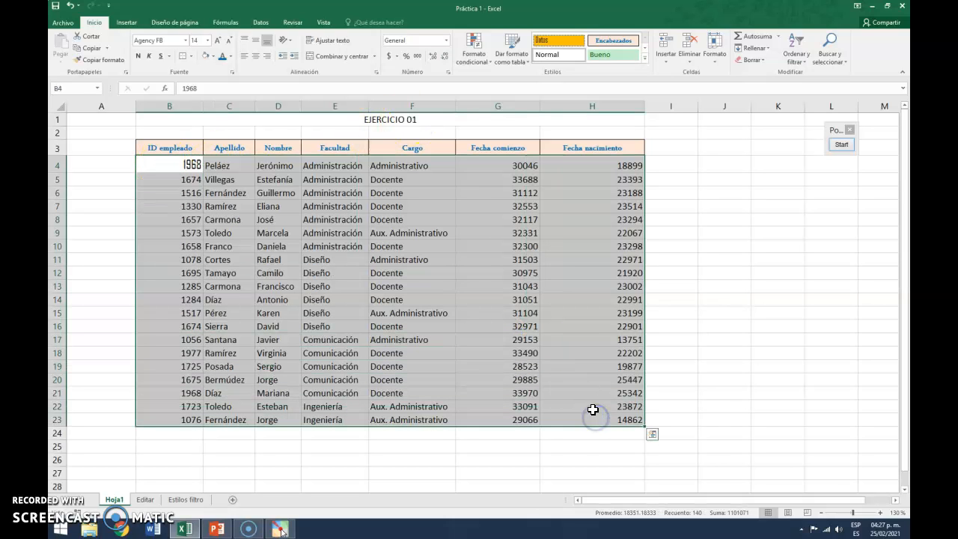
pyautogui.click(560, 39)
pyautogui.click(560, 39)
pyautogui.click(705, 196)
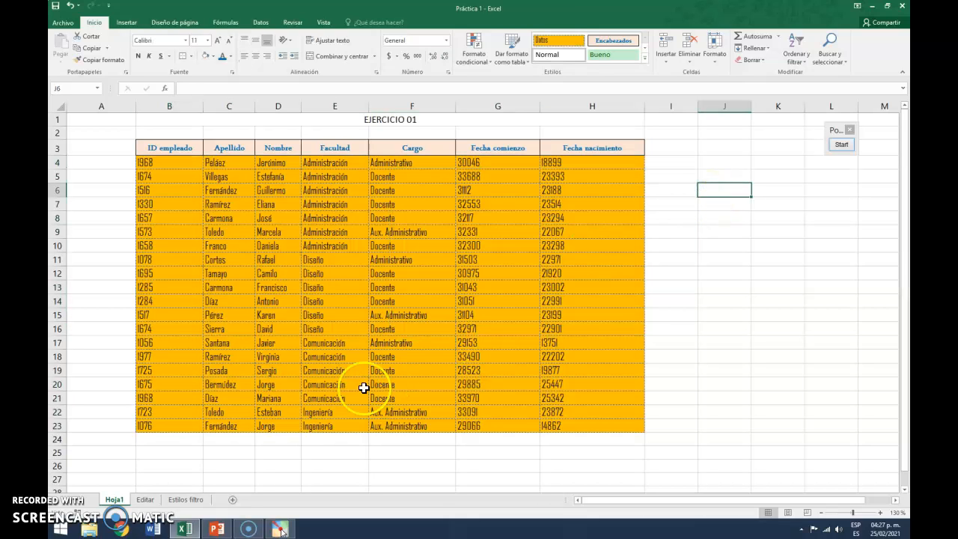
# On the Editar sheet, apply the Datos cell style to the ID empleado column B3:B22
pyautogui.click(186, 503)
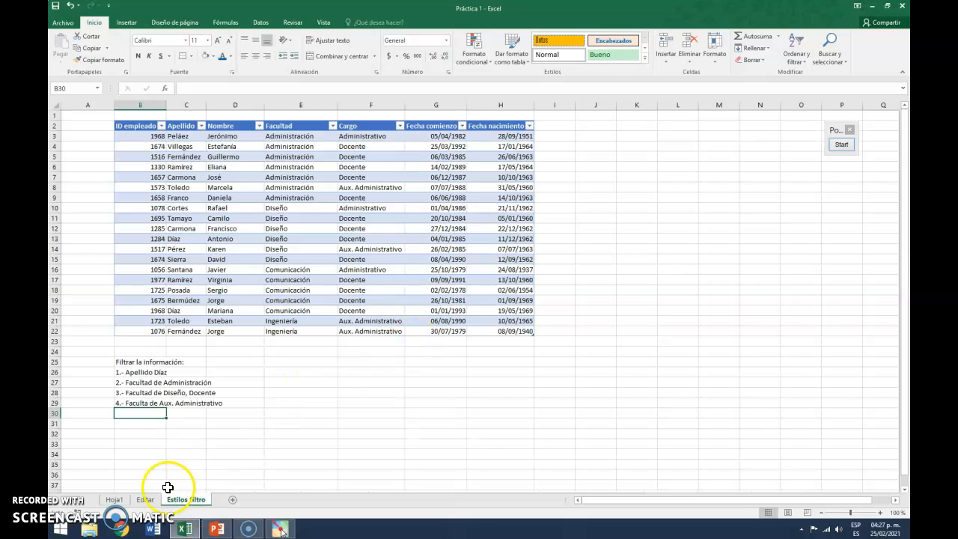
pyautogui.click(147, 501)
pyautogui.moveTo(140, 159); pyautogui.dragTo(184, 453)
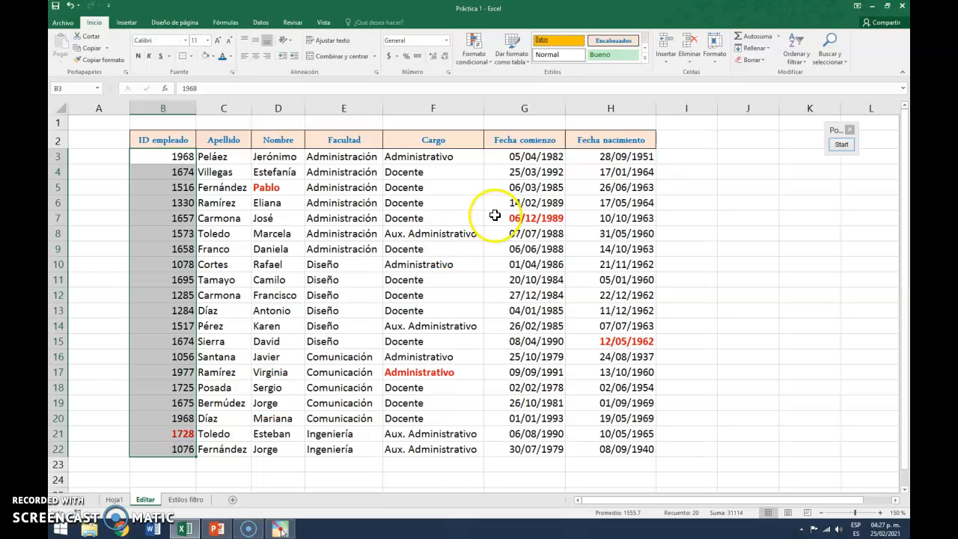
pyautogui.click(560, 42)
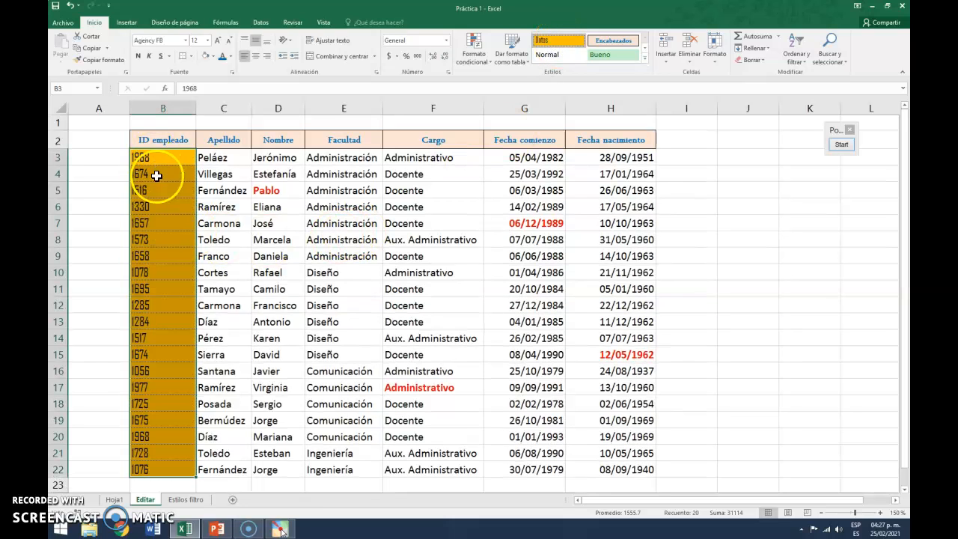
pyautogui.click(688, 213)
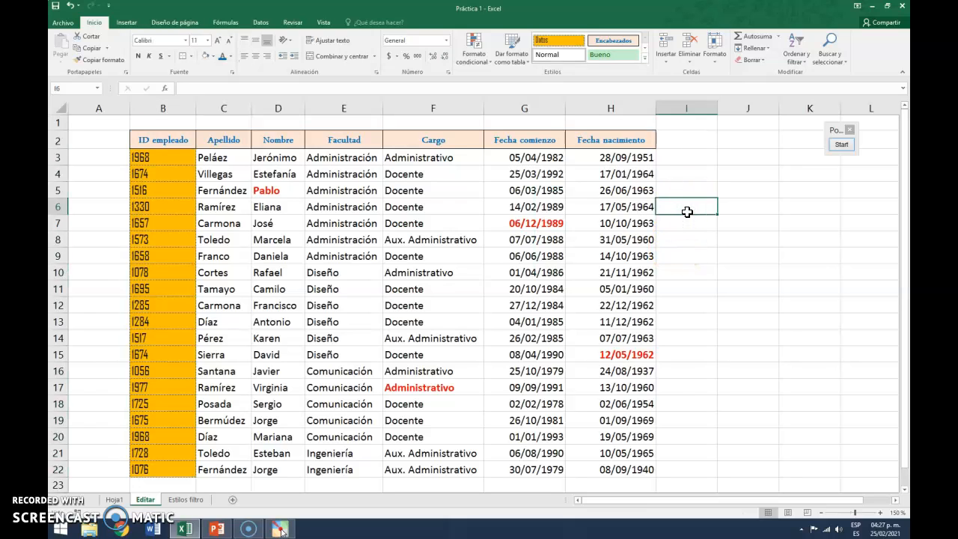
pyautogui.click(181, 158)
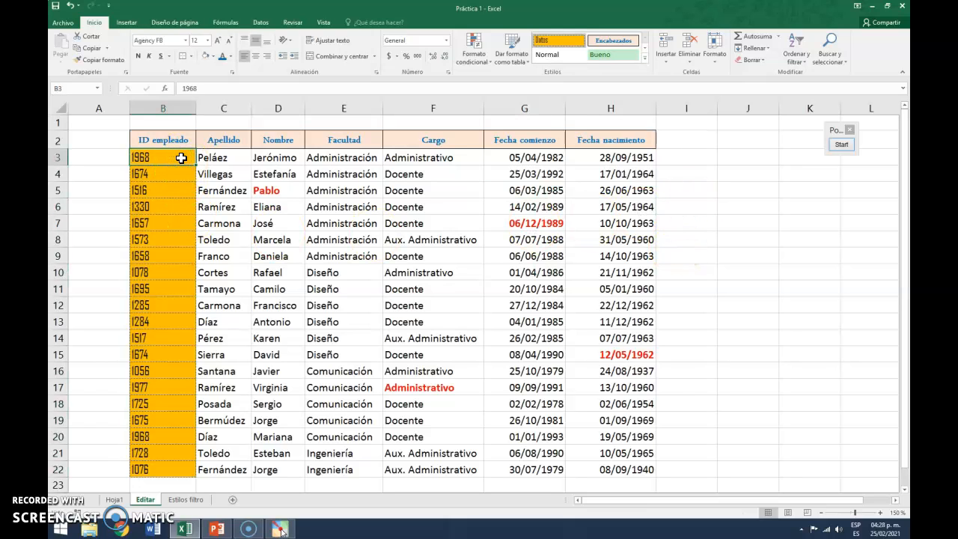